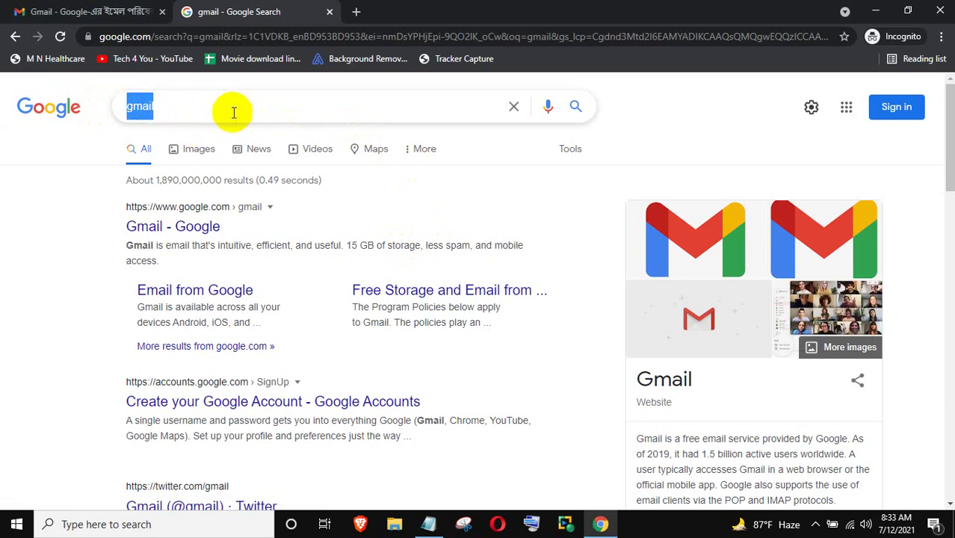
- Open the 'Gmail - Google' search result and close the extra tab, leaving only Gmail
{"action": "left_click", "coordinate": [210, 226]}
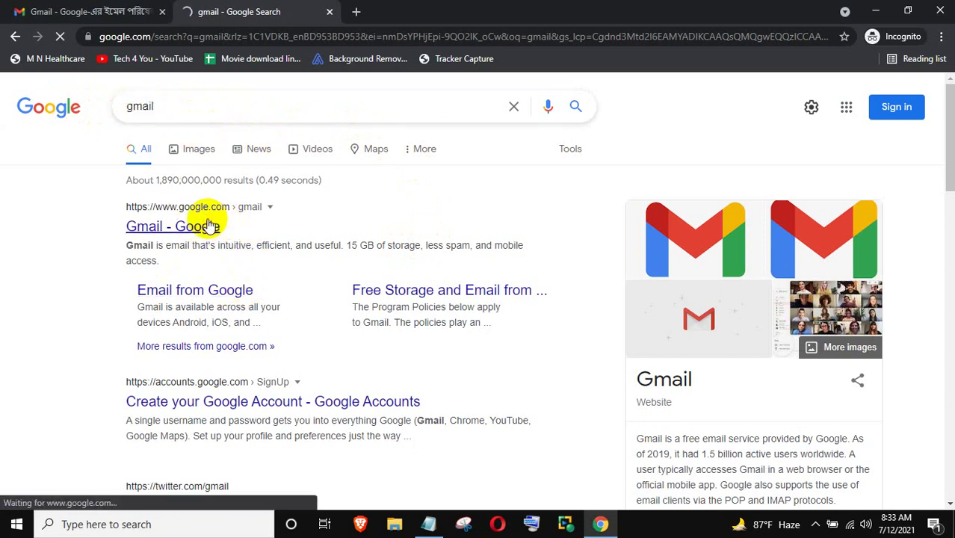
{"action": "left_click", "coordinate": [162, 12]}
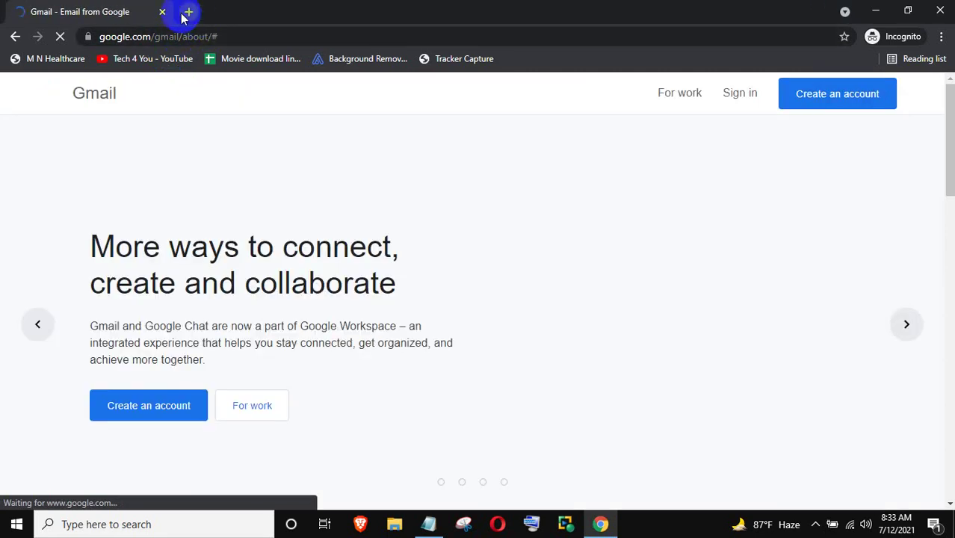
- Add a blank New Tab, return to the Gmail homepage, and start 'Create an account'
{"action": "left_click", "coordinate": [188, 12]}
{"action": "left_click", "coordinate": [85, 12]}
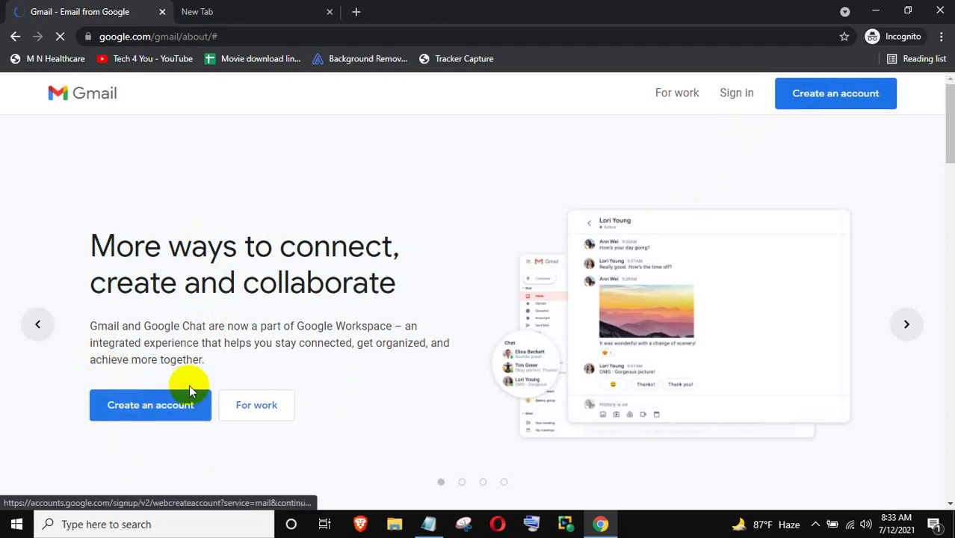
{"action": "left_click", "coordinate": [173, 404]}
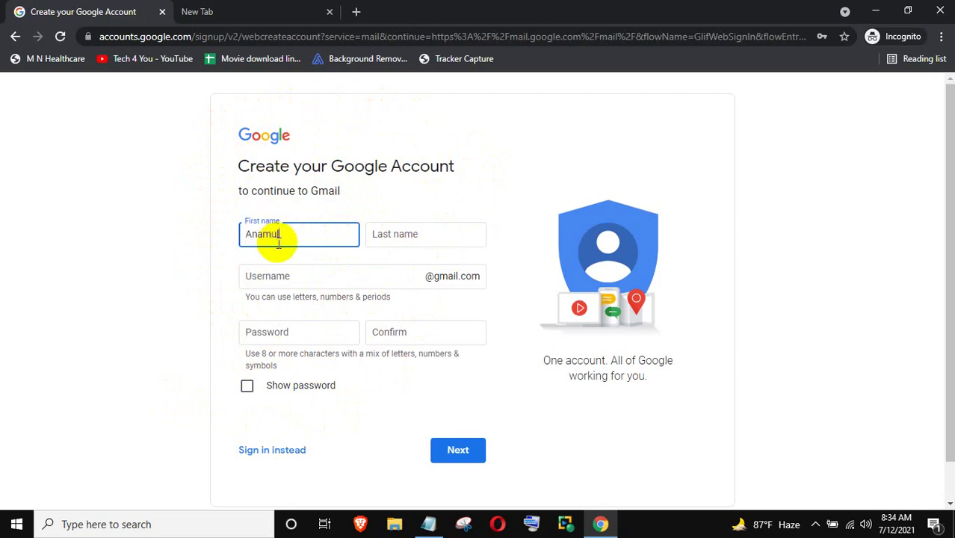
- Enter the account holder's first and last name, then move on to the Username field
{"action": "key", "text": "Tab"}
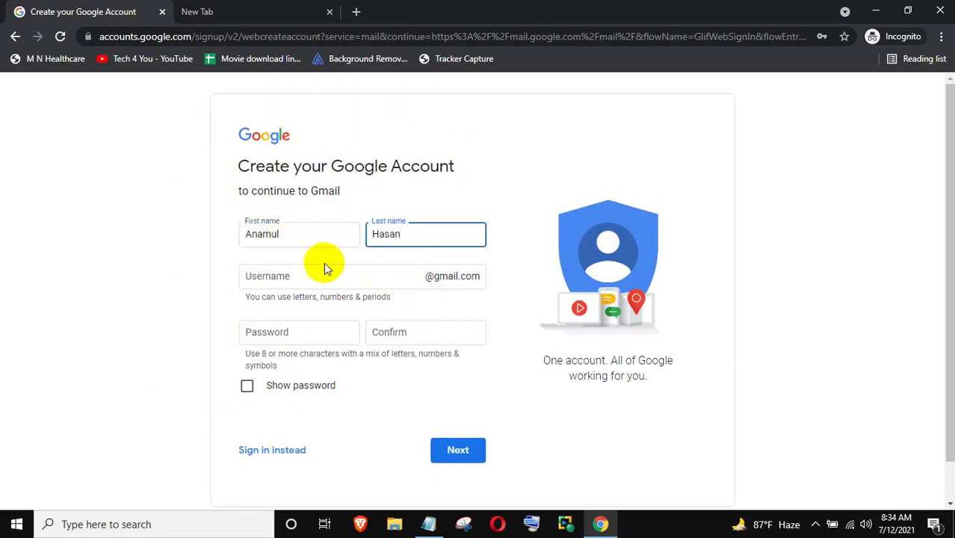
{"action": "left_click_drag", "start_coordinate": [300, 237], "coordinate": [245, 231]}
{"action": "left_click_drag", "start_coordinate": [407, 235], "coordinate": [320, 237]}
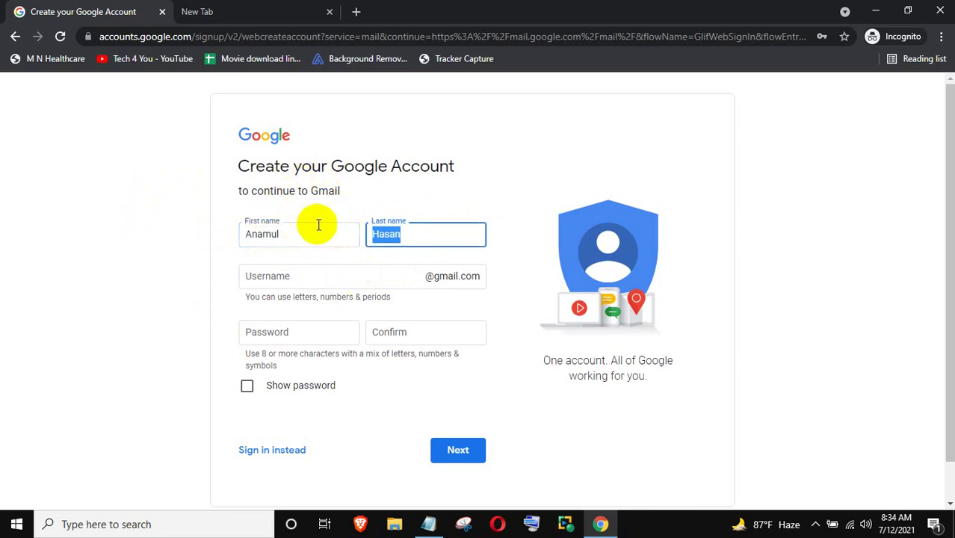
{"action": "double_click", "coordinate": [261, 236]}
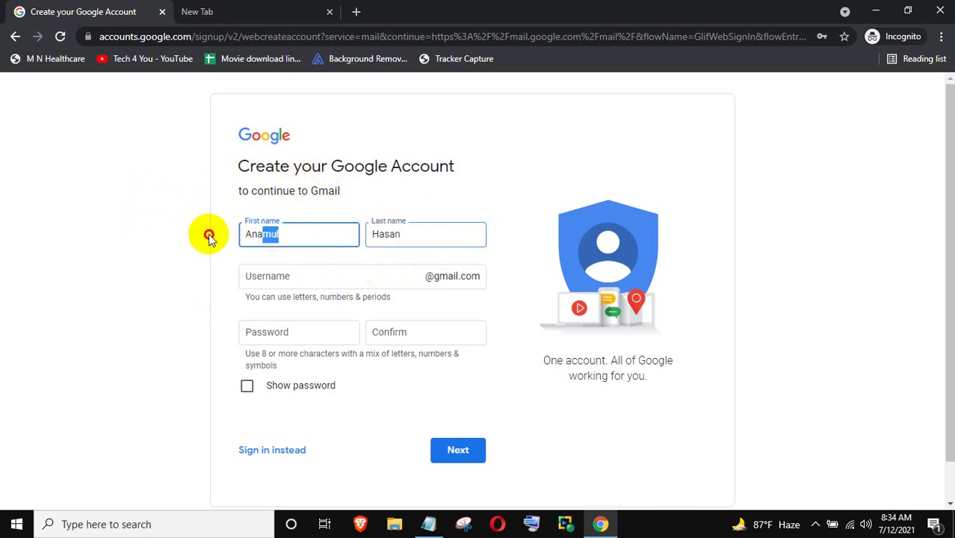
{"action": "left_click", "coordinate": [271, 278]}
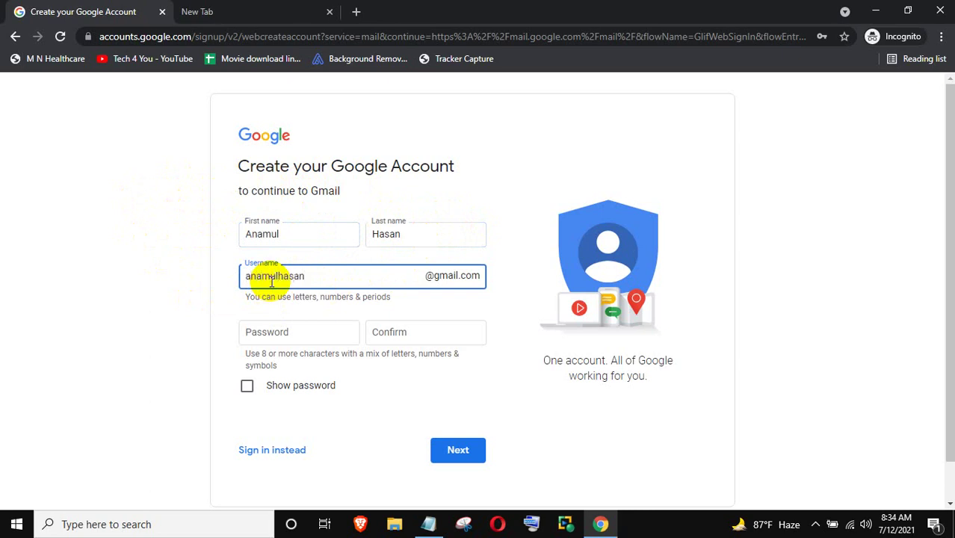
- Add a number prefix to the taken username until Google stops showing the error
{"action": "left_click", "coordinate": [311, 312]}
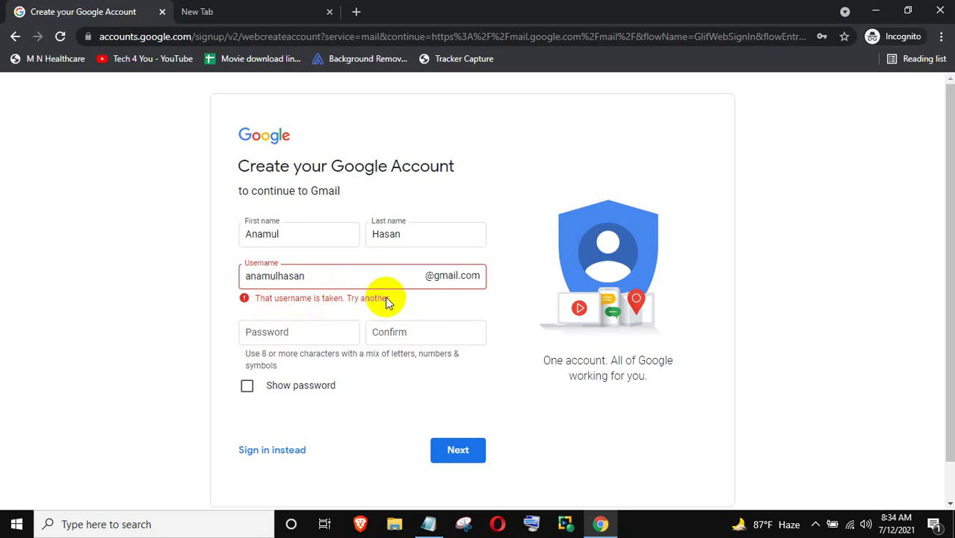
{"action": "left_click", "coordinate": [329, 277]}
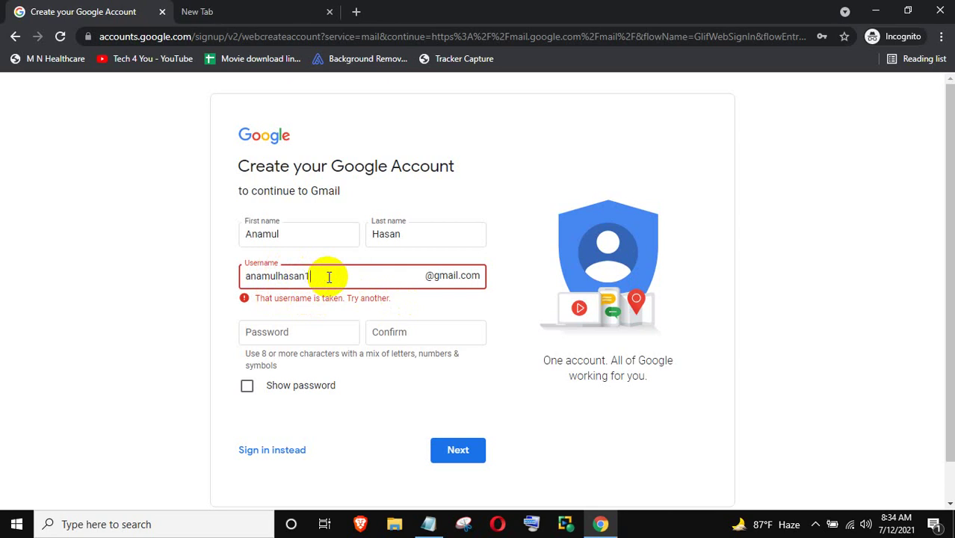
{"action": "left_click", "coordinate": [381, 337]}
{"action": "left_click", "coordinate": [370, 285]}
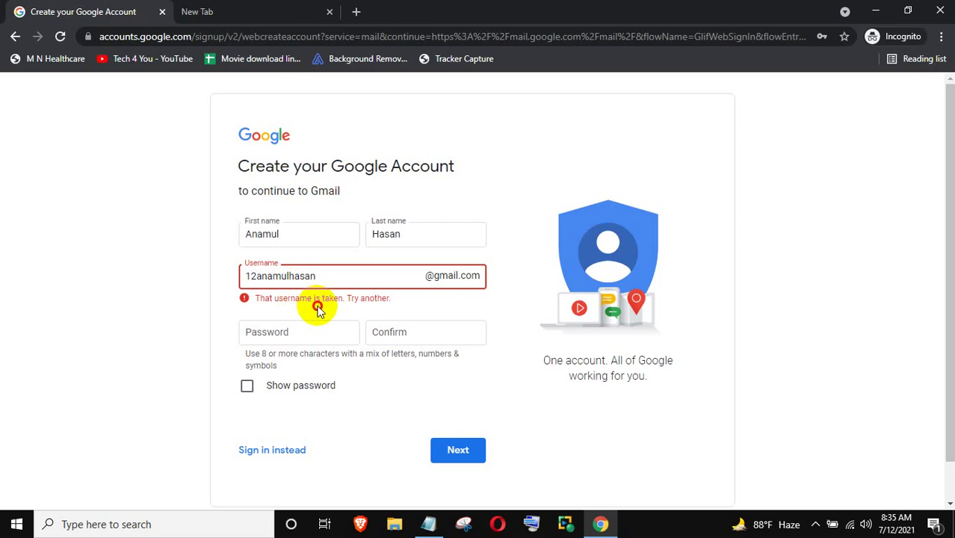
{"action": "double_click", "coordinate": [312, 275]}
{"action": "left_click", "coordinate": [314, 279]}
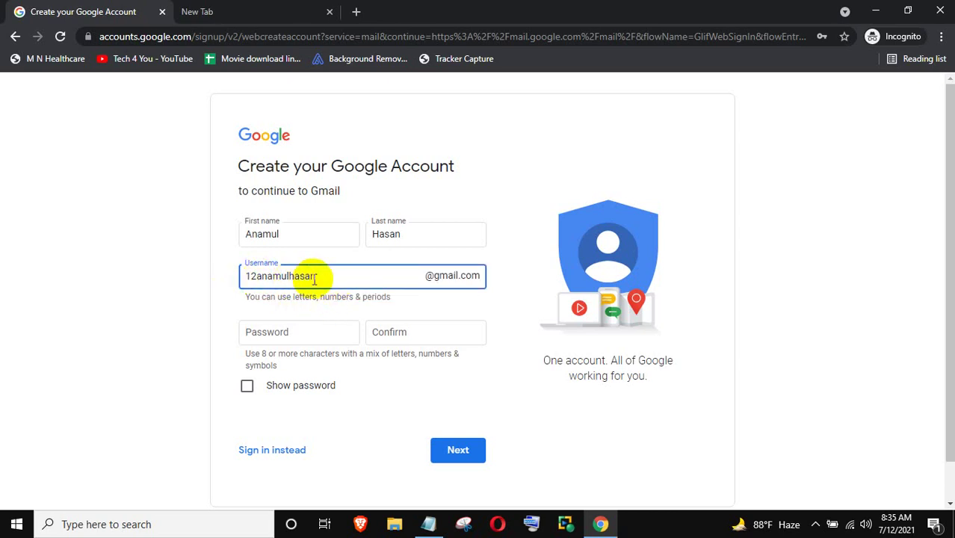
{"action": "left_click_drag", "start_coordinate": [255, 275], "coordinate": [234, 272]}
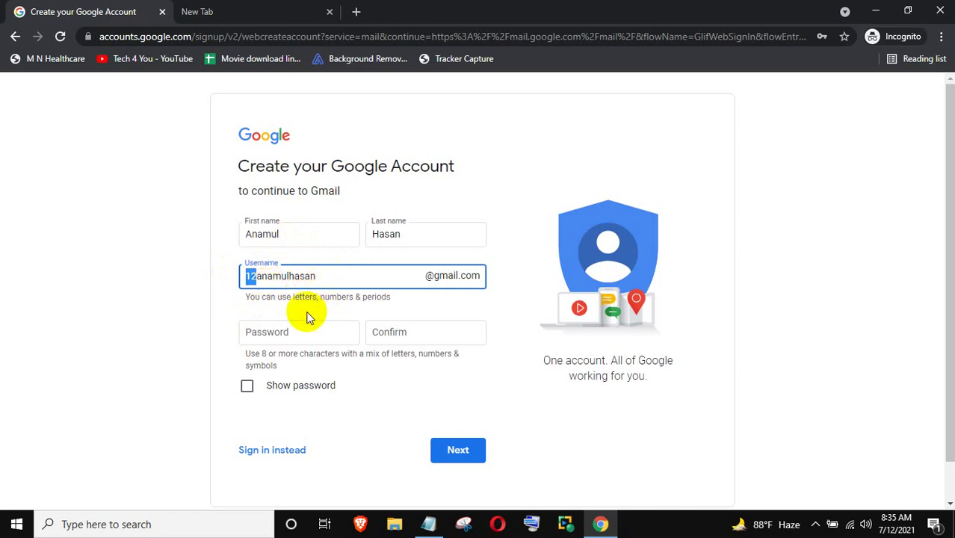
{"action": "left_click", "coordinate": [294, 331]}
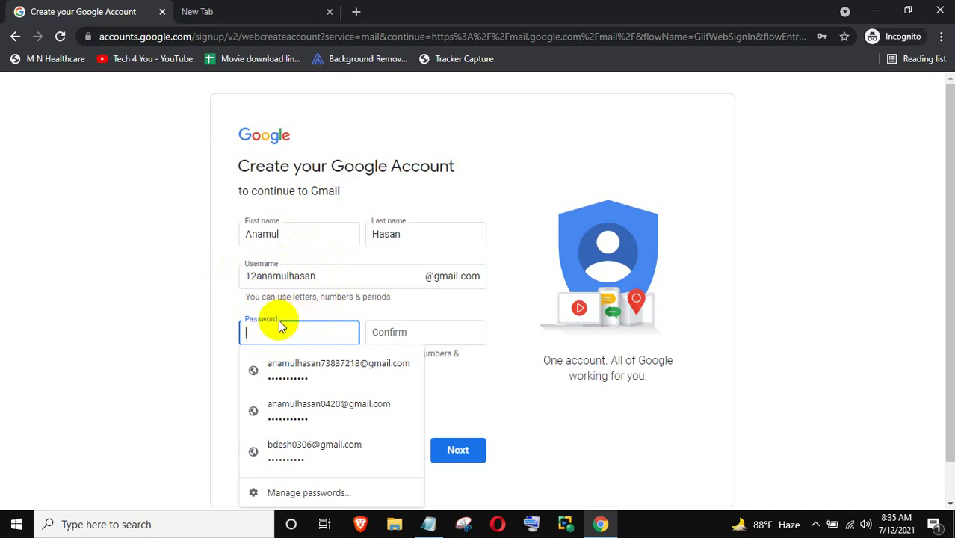
- Fill in Chrome's saved password, paste it into Confirm, and submit the page with Next
{"action": "left_click", "coordinate": [303, 411]}
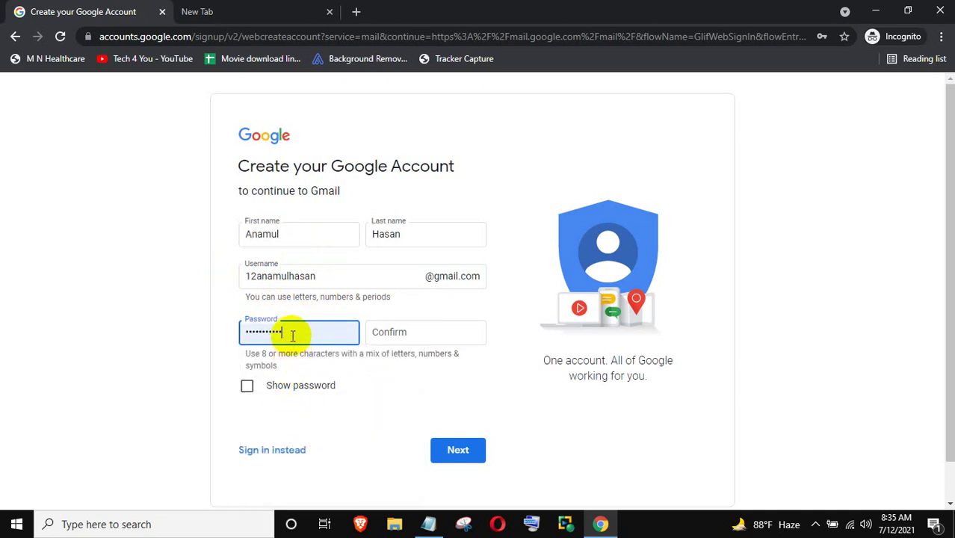
{"action": "left_click", "coordinate": [382, 337]}
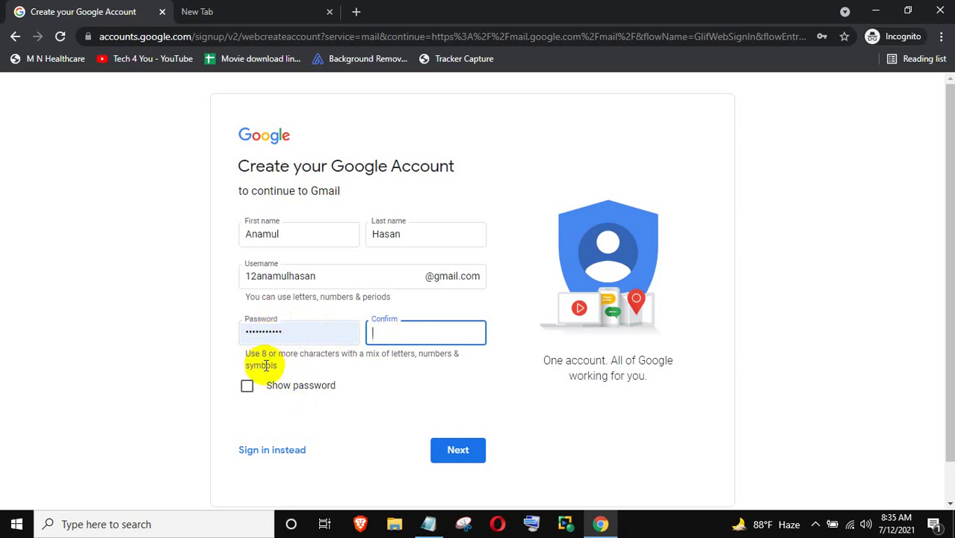
{"action": "key", "text": "ctrl+v"}
{"action": "key", "text": "Tab"}
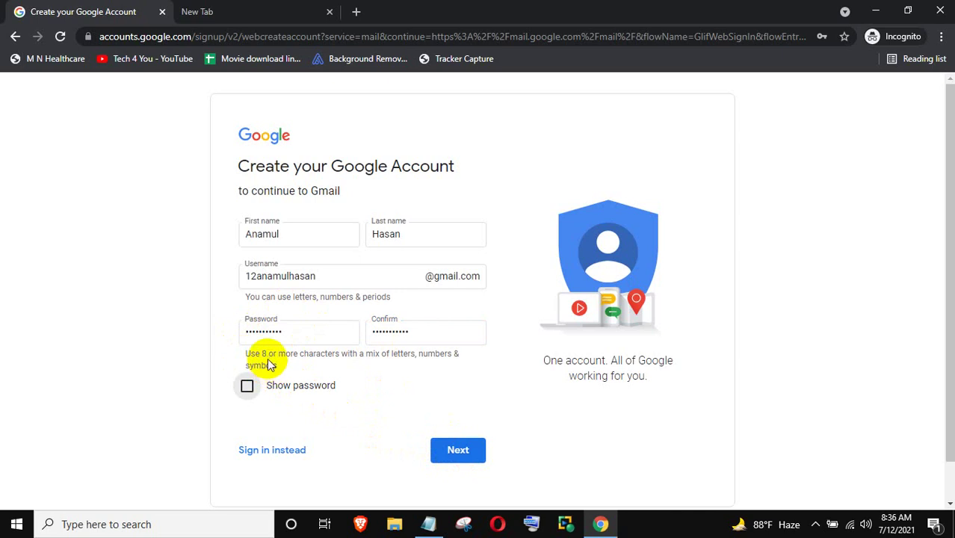
{"action": "left_click_drag", "start_coordinate": [267, 356], "coordinate": [230, 356]}
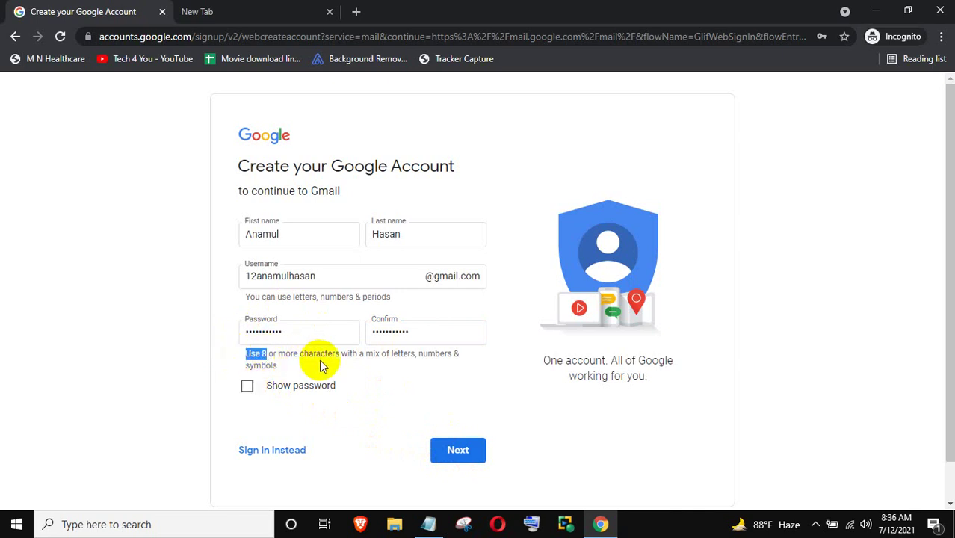
{"action": "left_click_drag", "start_coordinate": [396, 355], "coordinate": [403, 354]}
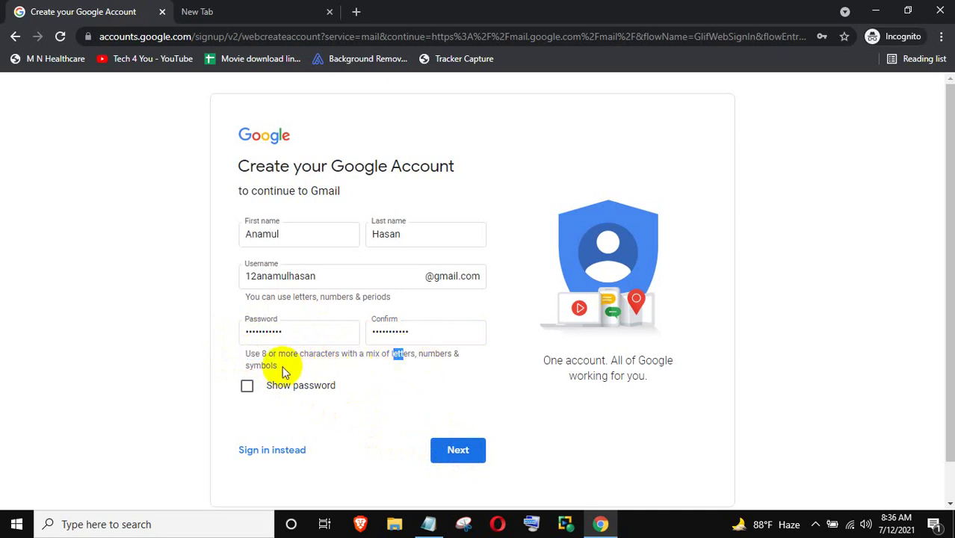
{"action": "left_click", "coordinate": [458, 451]}
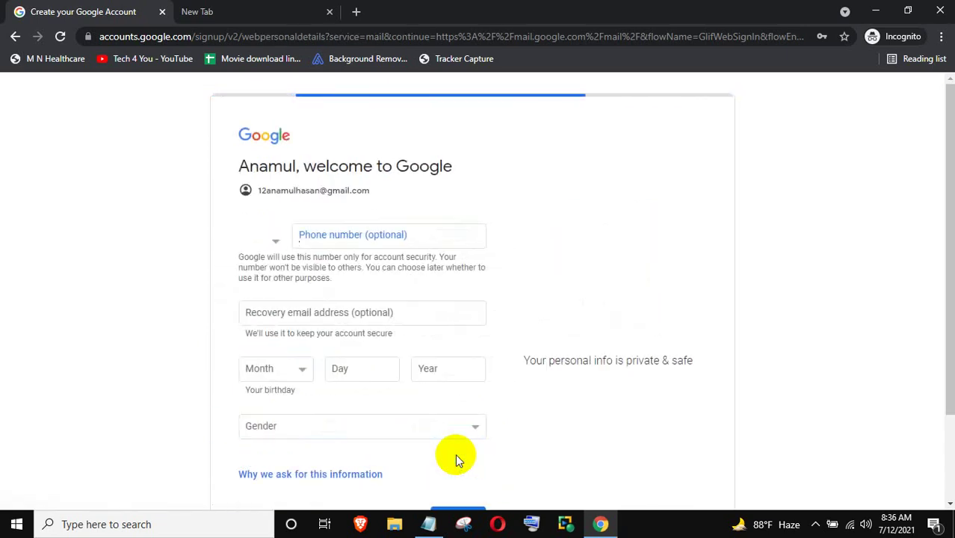
- Paste the phone number and enter the birthday as January 1, 2000
{"action": "right_click", "coordinate": [343, 238]}
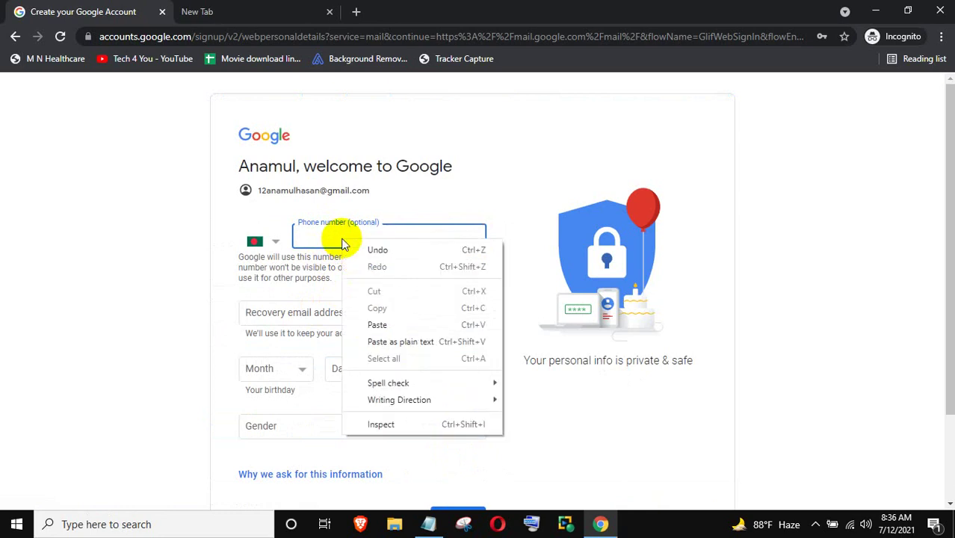
{"action": "left_click", "coordinate": [390, 323]}
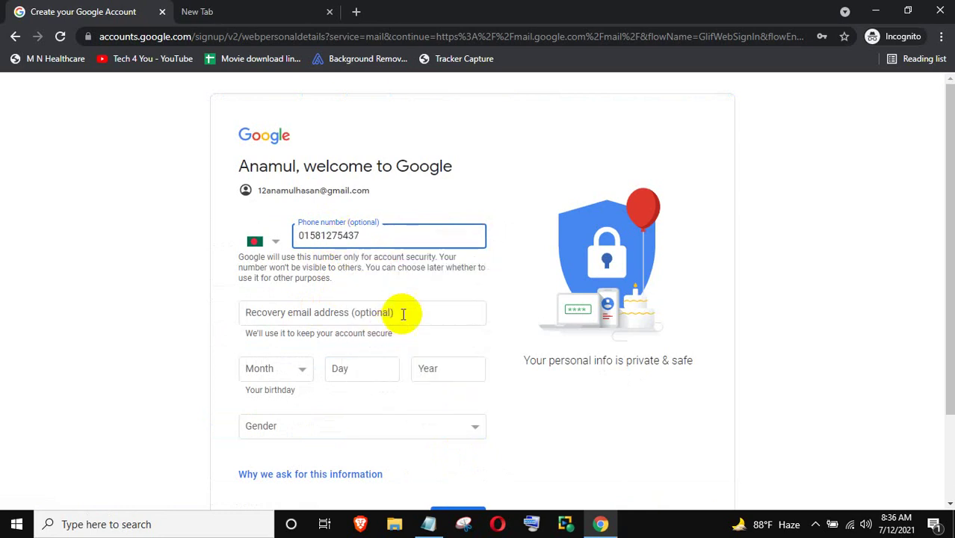
{"action": "scroll", "coordinate": [406, 369], "scroll_direction": "down", "scroll_amount": 1}
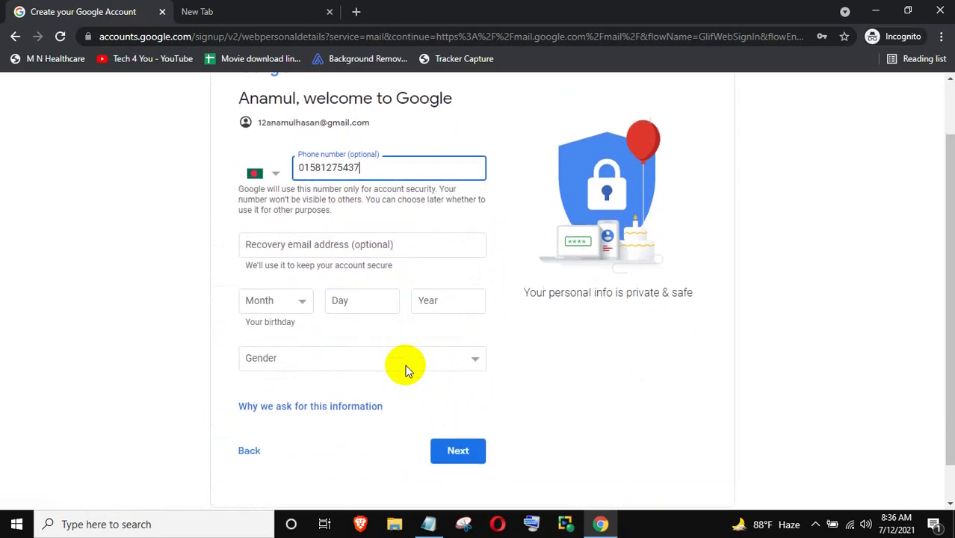
{"action": "left_click", "coordinate": [262, 298]}
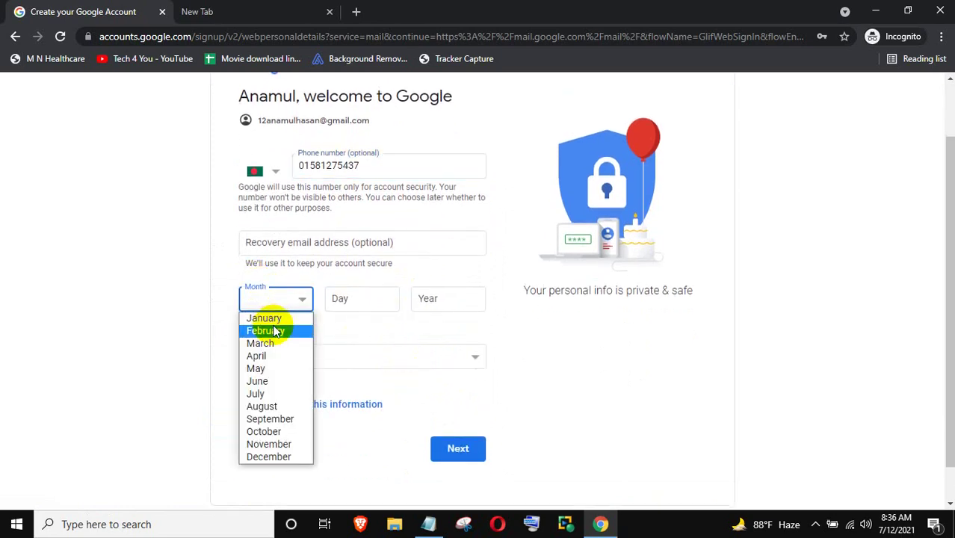
{"action": "left_click", "coordinate": [267, 318]}
{"action": "left_click", "coordinate": [344, 306]}
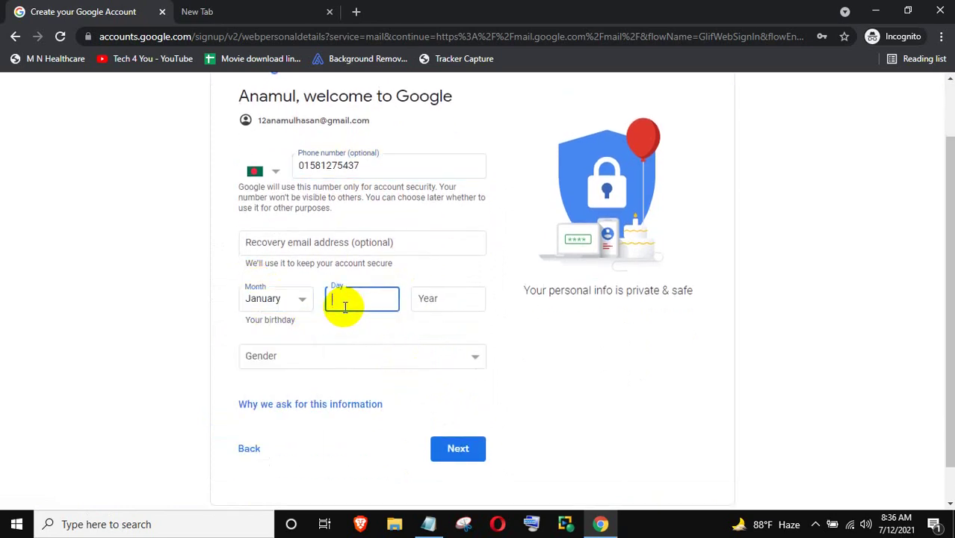
{"action": "type", "text": "1"}
{"action": "left_click", "coordinate": [435, 302]}
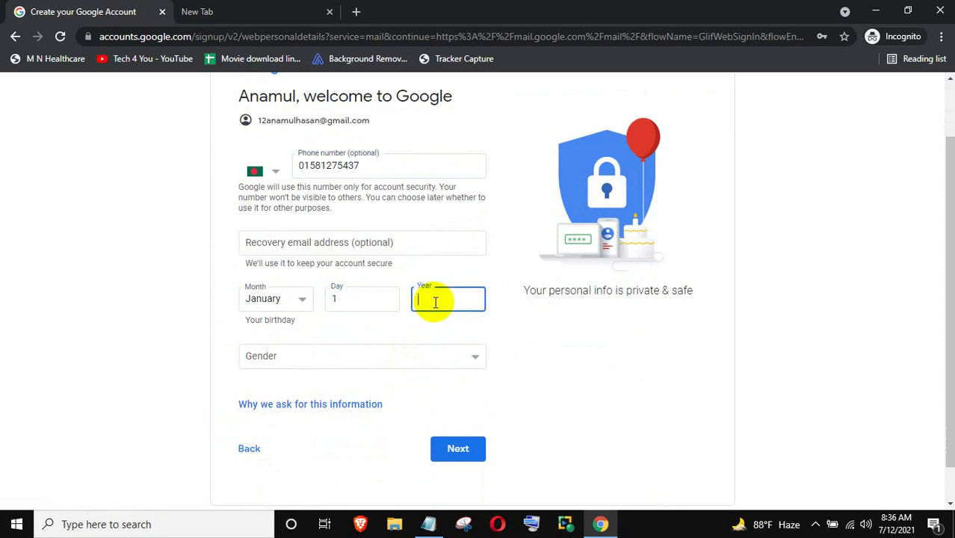
{"action": "type", "text": "2000"}
- Choose Male as the gender and continue to phone verification
{"action": "left_click", "coordinate": [371, 356]}
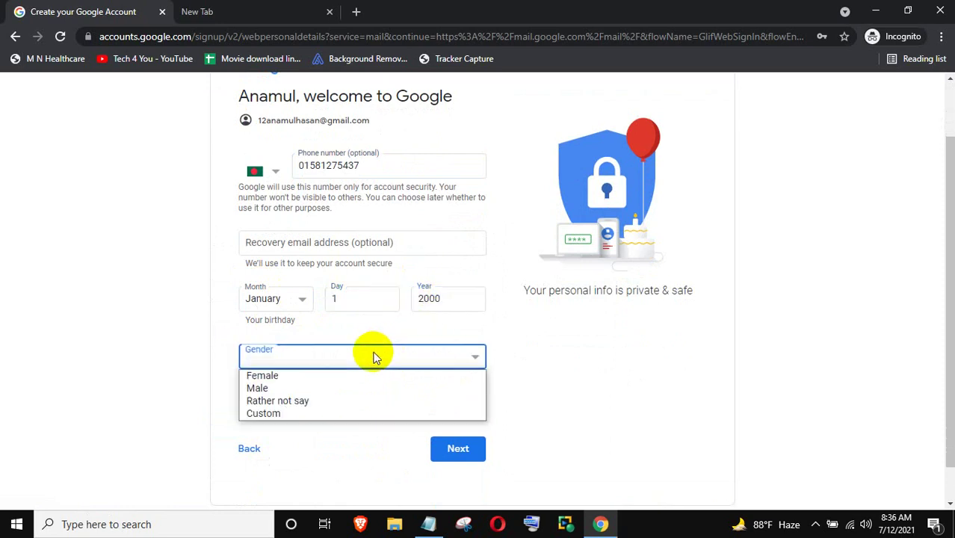
{"action": "left_click", "coordinate": [303, 388]}
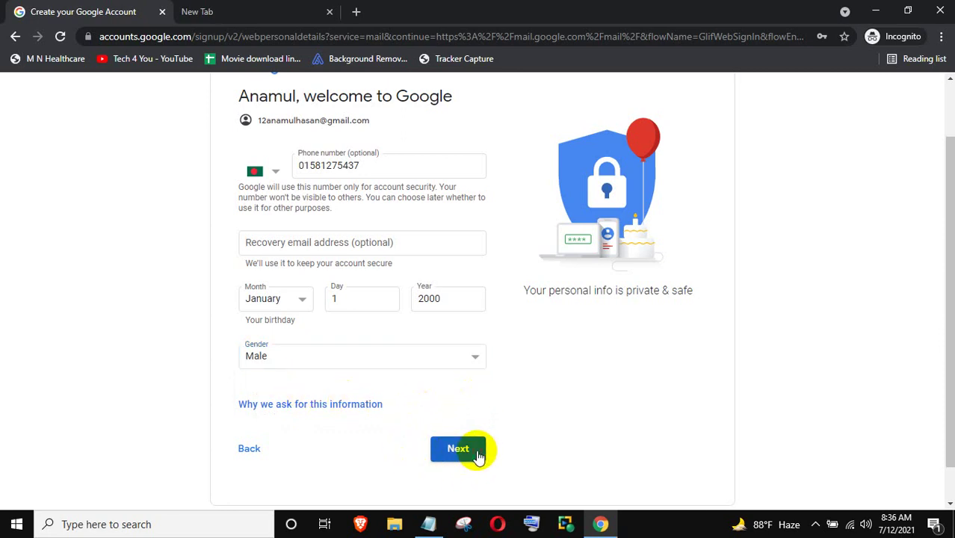
{"action": "left_click", "coordinate": [477, 453]}
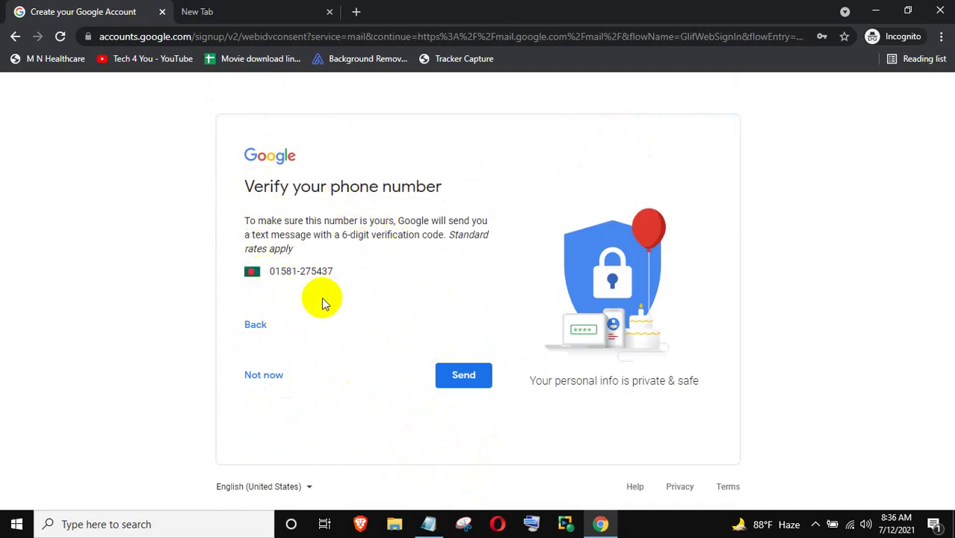
- Have a code texted to the phone, enter the received verification code, and verify
{"action": "left_click_drag", "start_coordinate": [267, 271], "coordinate": [345, 272]}
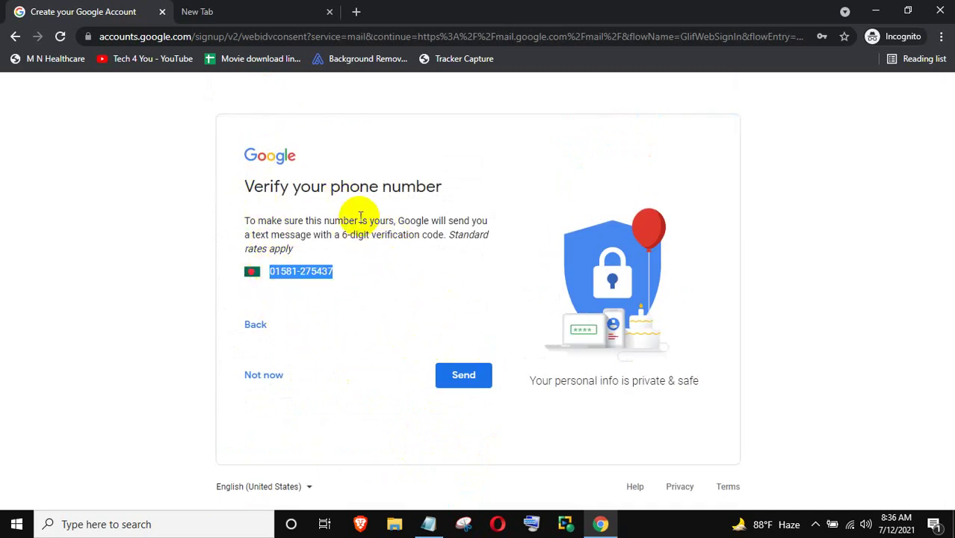
{"action": "left_click", "coordinate": [469, 378]}
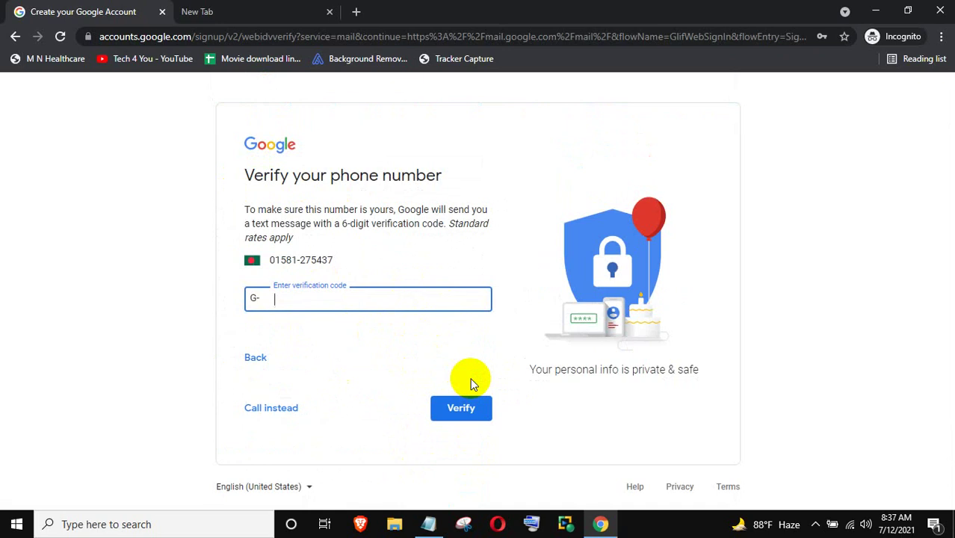
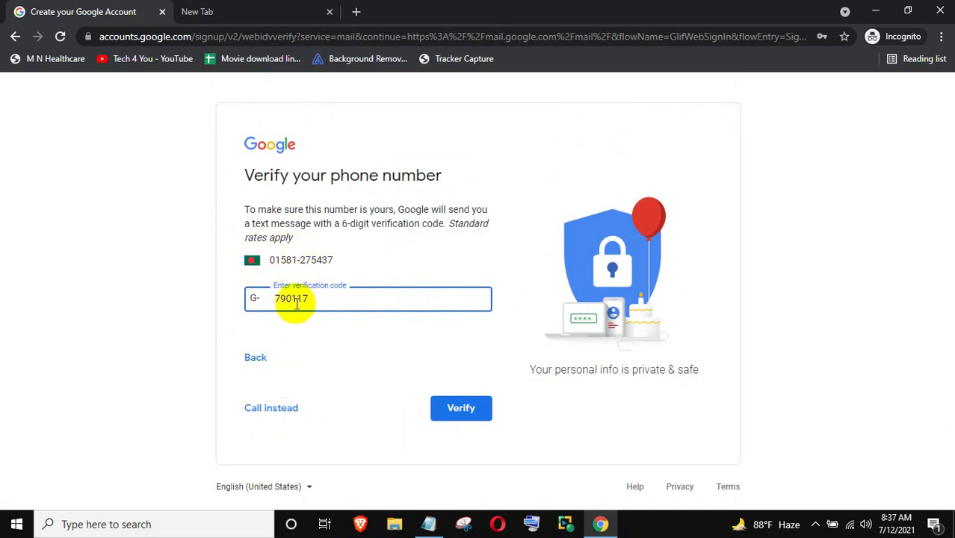
{"action": "left_click_drag", "start_coordinate": [319, 305], "coordinate": [252, 303]}
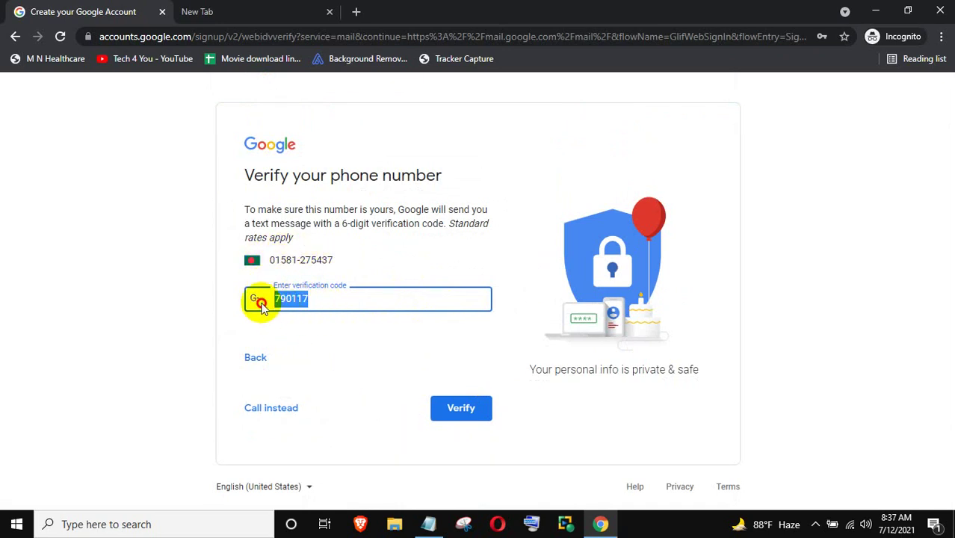
{"action": "left_click", "coordinate": [482, 410]}
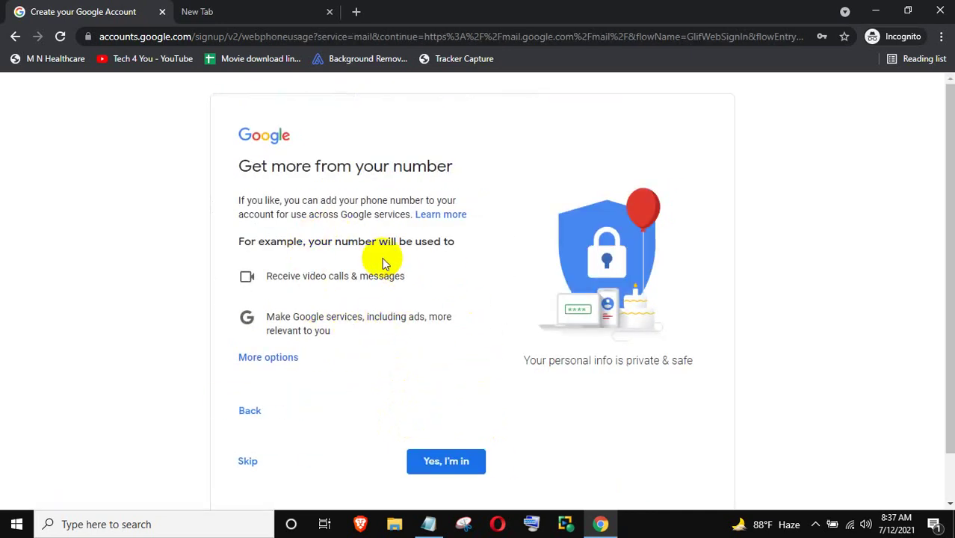
- Accept 'Yes, I'm in' and the privacy terms, check the new inbox's account menu, then switch tabs
{"action": "left_click", "coordinate": [443, 463]}
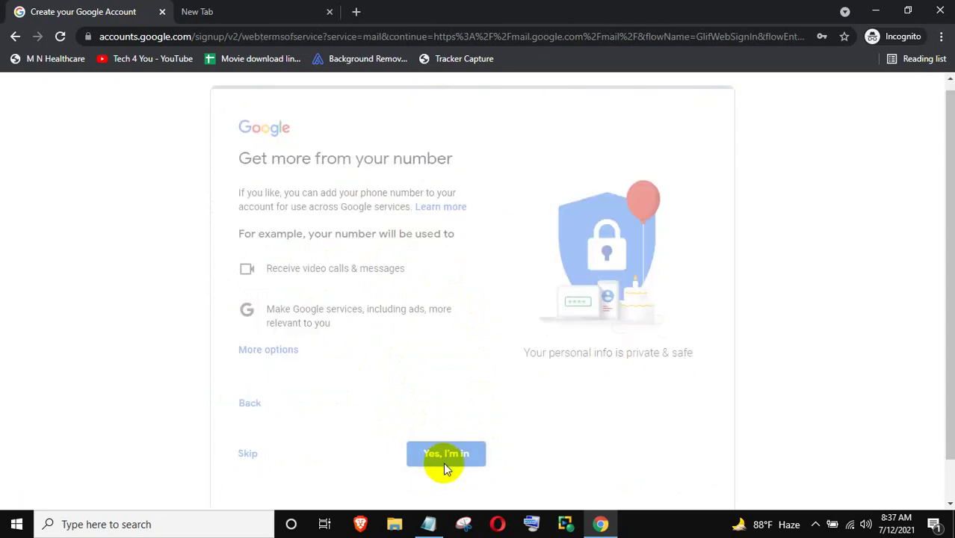
{"action": "scroll", "coordinate": [453, 328], "scroll_direction": "down", "scroll_amount": 10}
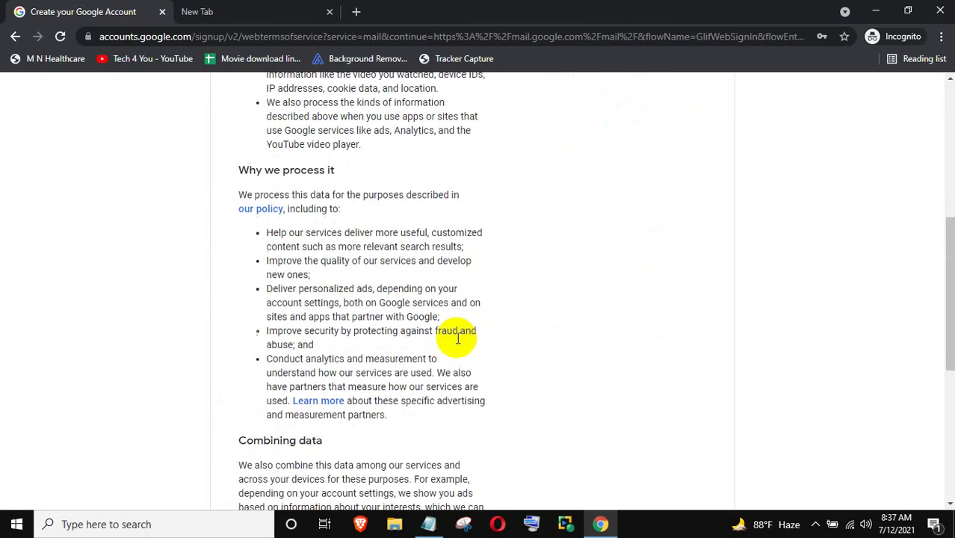
{"action": "left_click", "coordinate": [456, 409]}
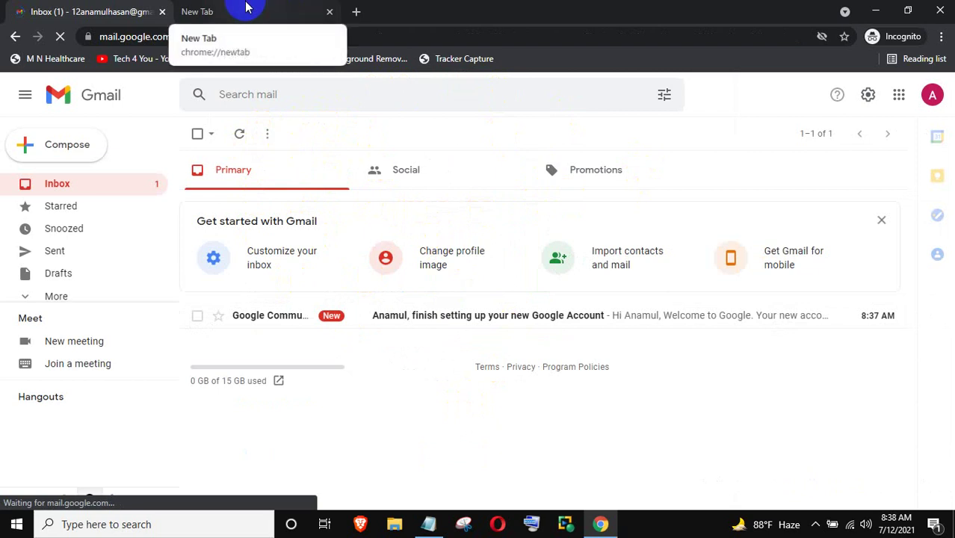
{"action": "left_click", "coordinate": [931, 105]}
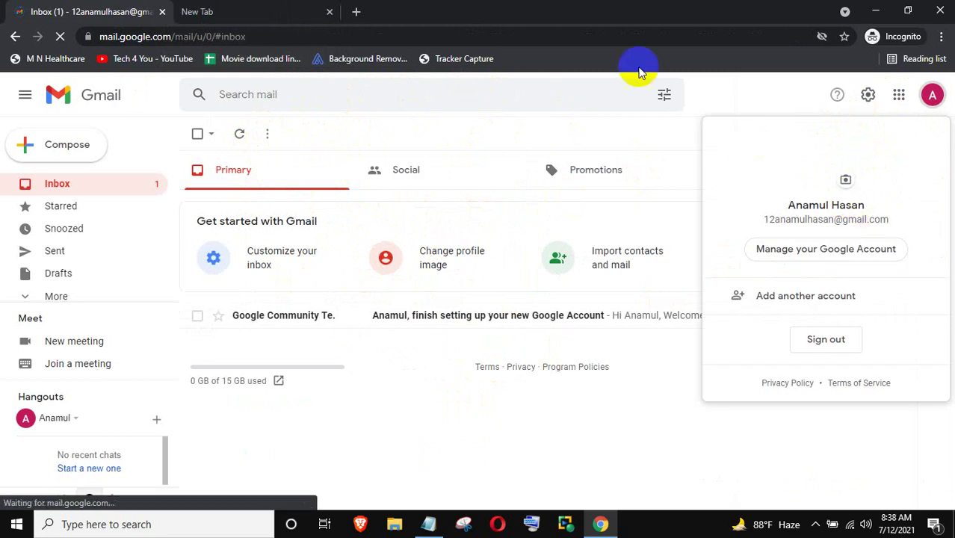
{"action": "left_click", "coordinate": [252, 8]}
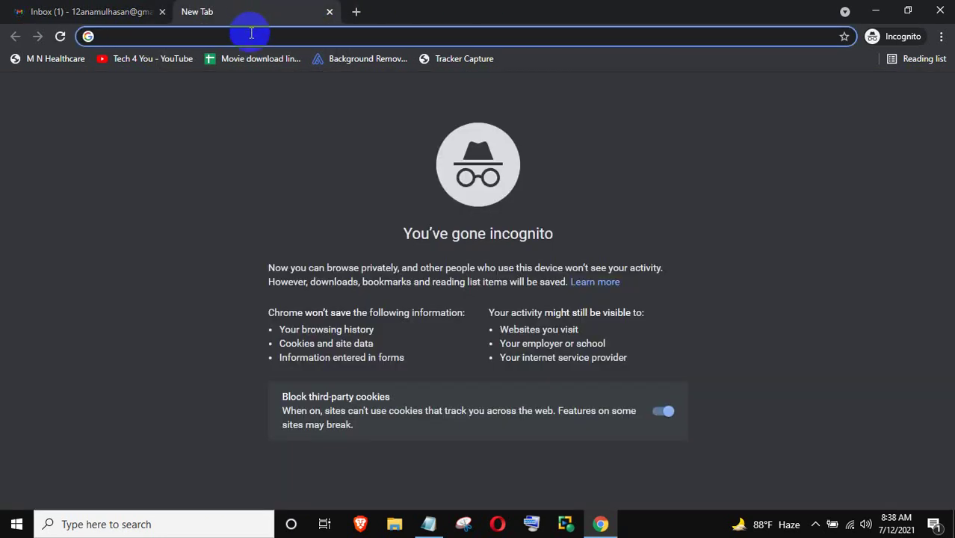
- Search Google for YouTube Studio from the address bar and open the YouTube Studio result
{"action": "type", "text": "yout"}
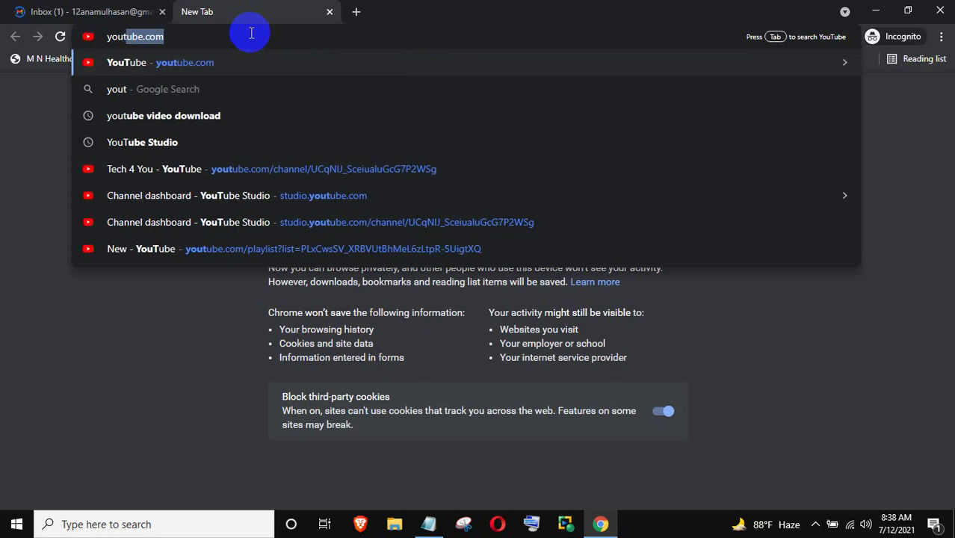
{"action": "key", "text": "BackSpace"}
{"action": "key", "text": "BackSpace"}
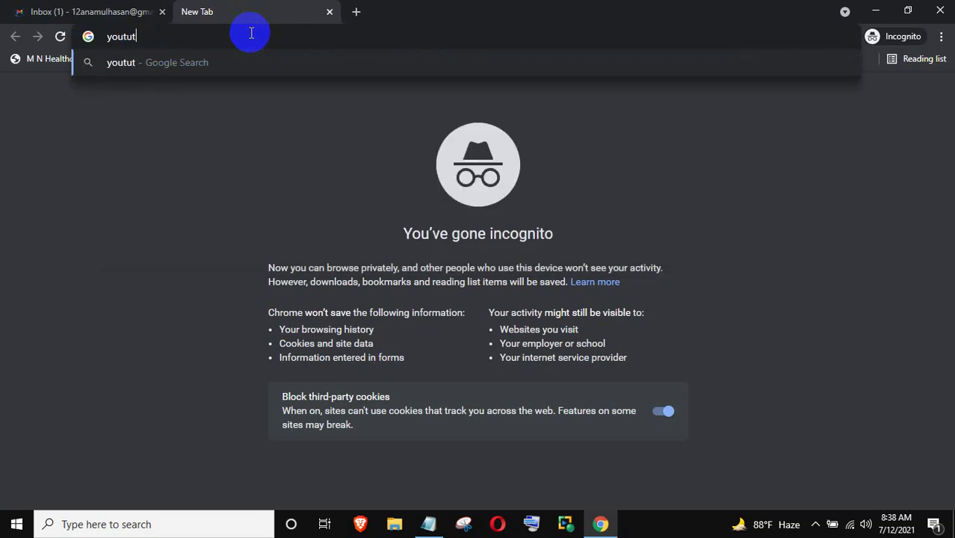
{"action": "type", "text": "be s"}
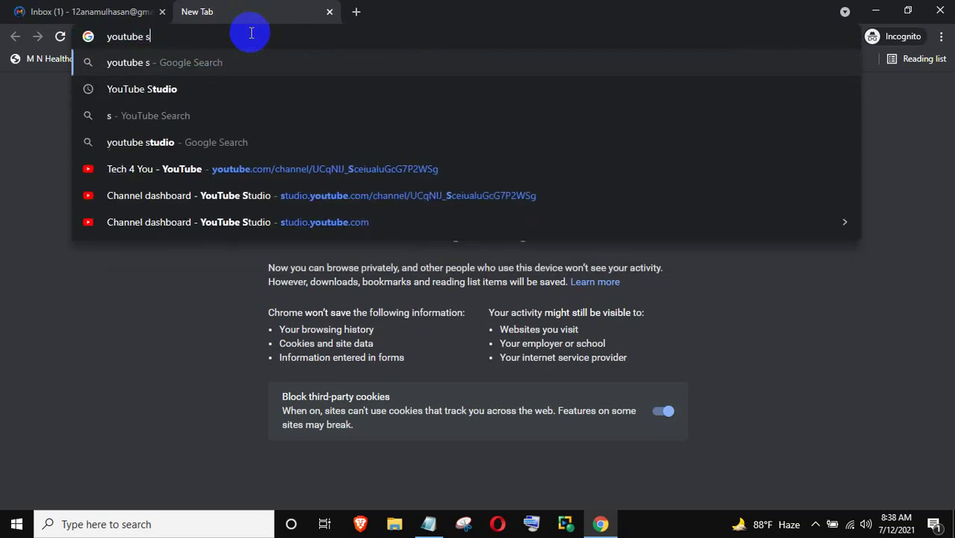
{"action": "key", "text": "Down"}
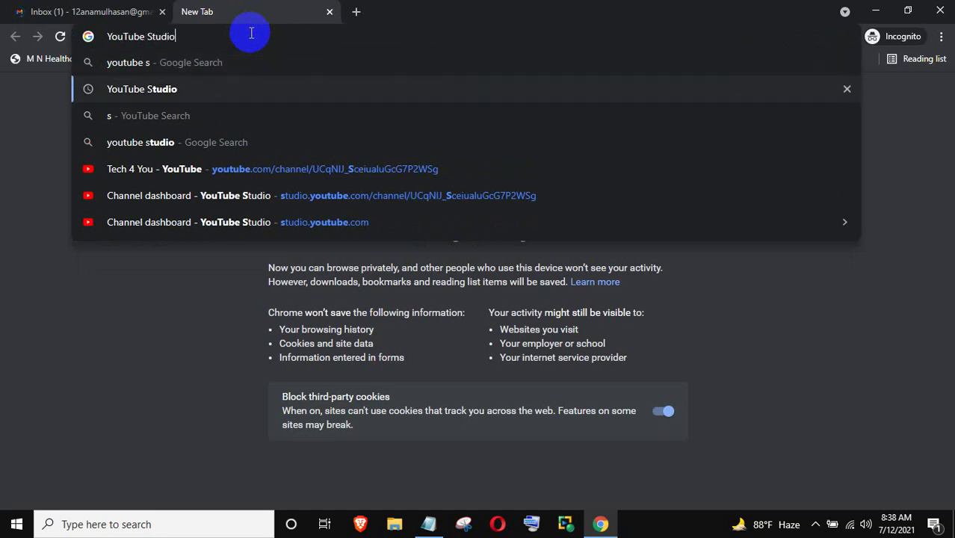
{"action": "key", "text": "Return"}
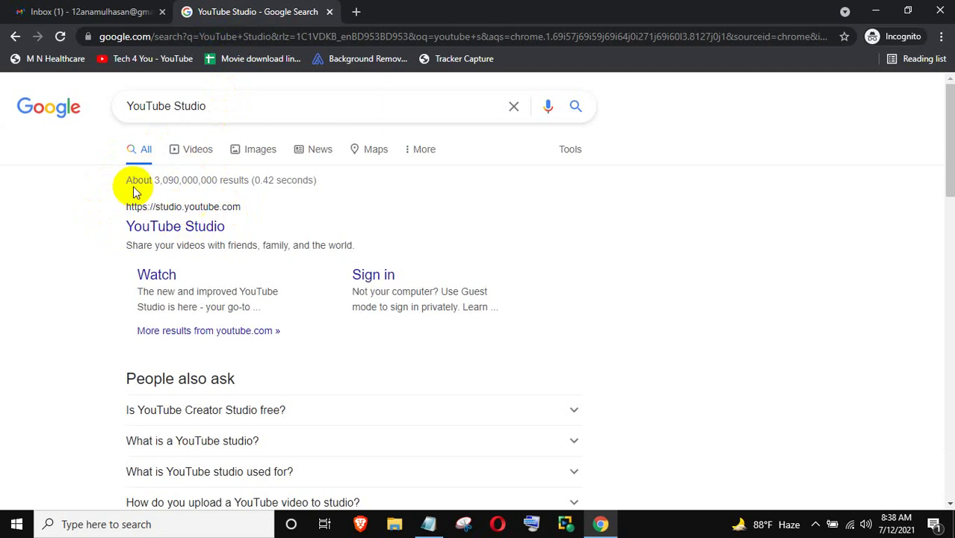
{"action": "left_click", "coordinate": [206, 222]}
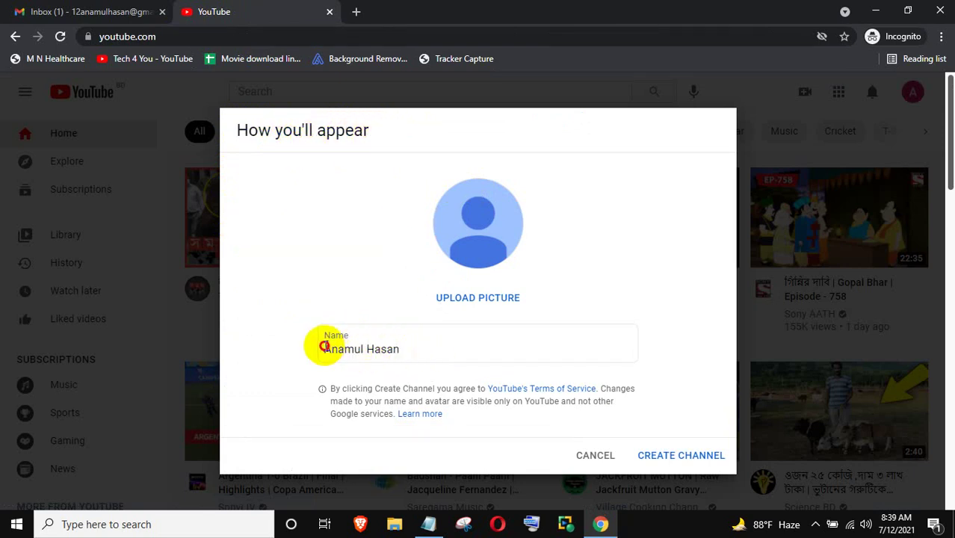
- Keep the account's prefilled name as the channel name and click CREATE CHANNEL
{"action": "left_click", "coordinate": [421, 349]}
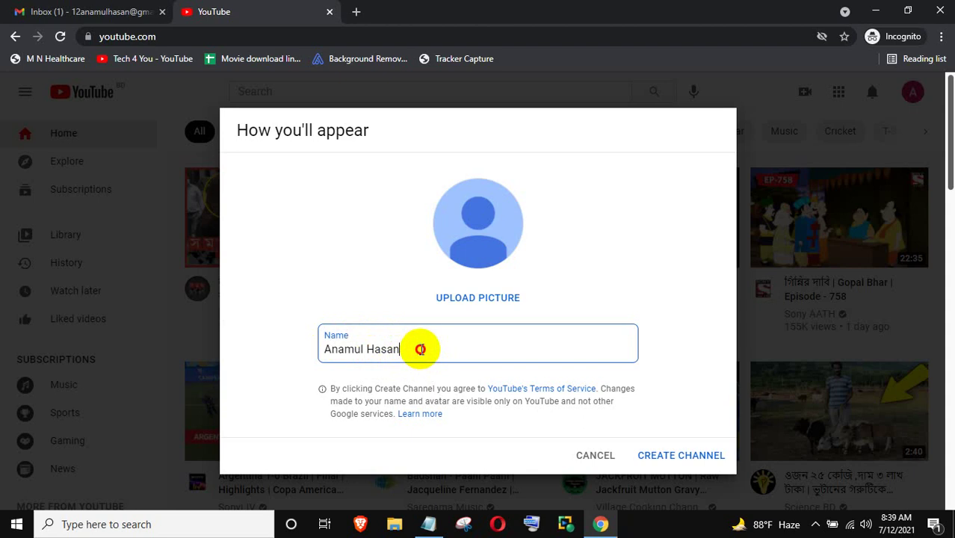
{"action": "left_click_drag", "start_coordinate": [421, 349], "coordinate": [321, 351]}
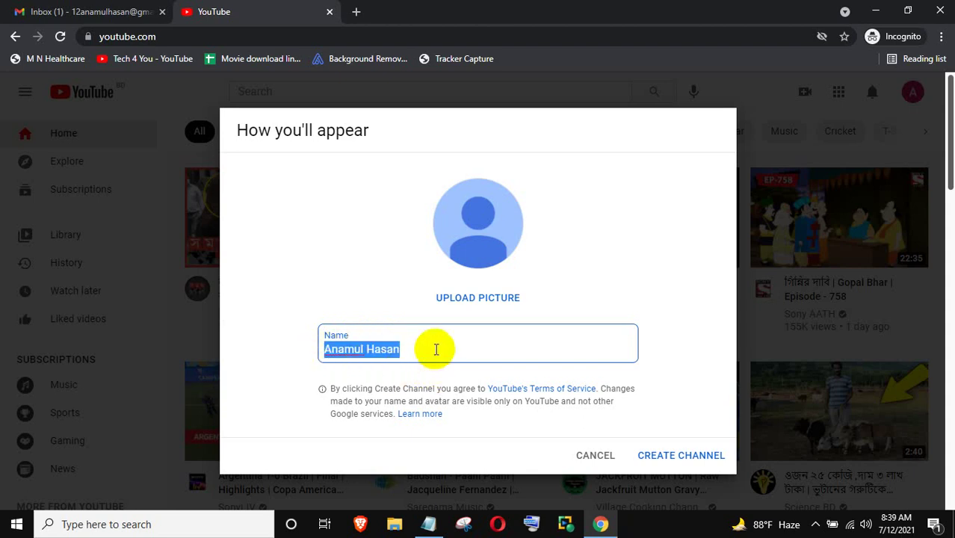
{"action": "left_click", "coordinate": [431, 349]}
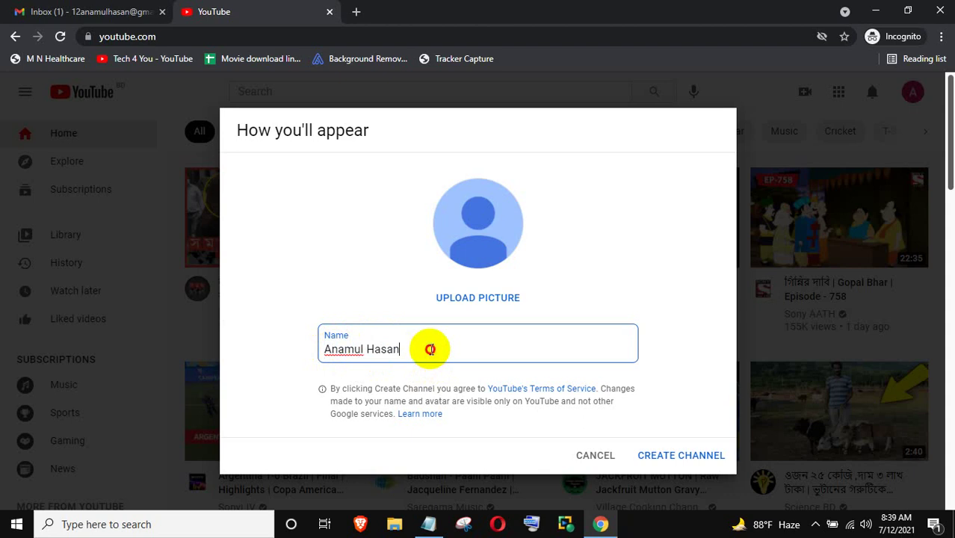
{"action": "left_click_drag", "start_coordinate": [420, 349], "coordinate": [320, 352]}
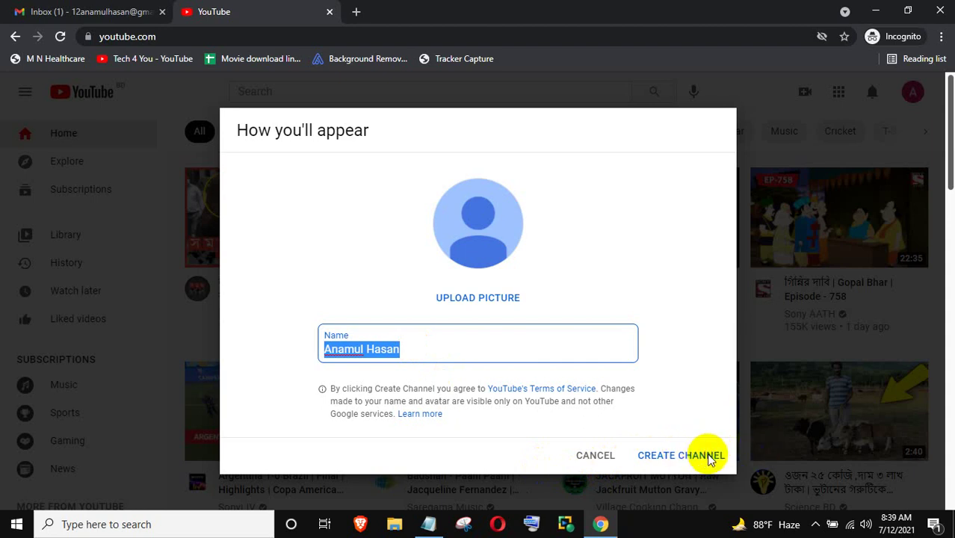
{"action": "left_click", "coordinate": [709, 458]}
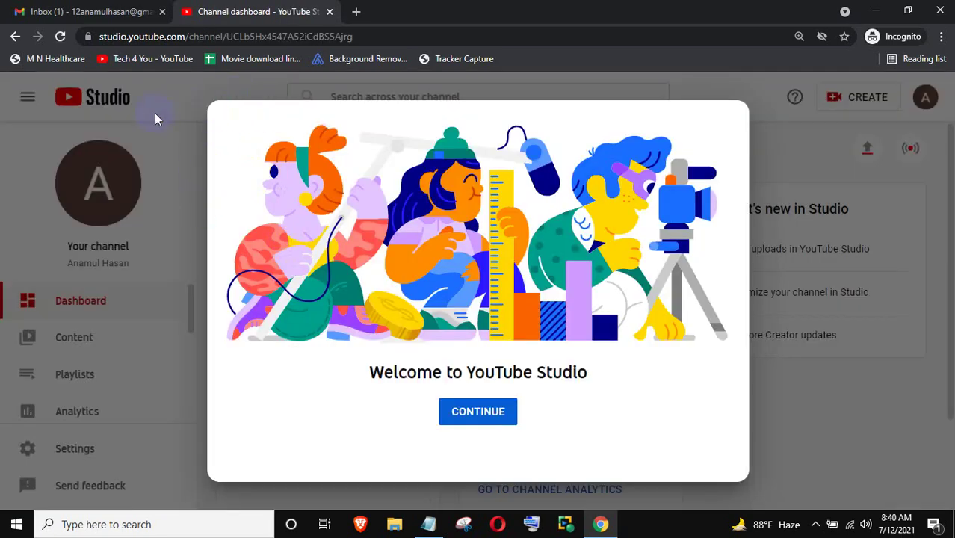
- Continue past the YouTube Studio welcome dialog, then go to the new channel's Content section
{"action": "left_click", "coordinate": [153, 98]}
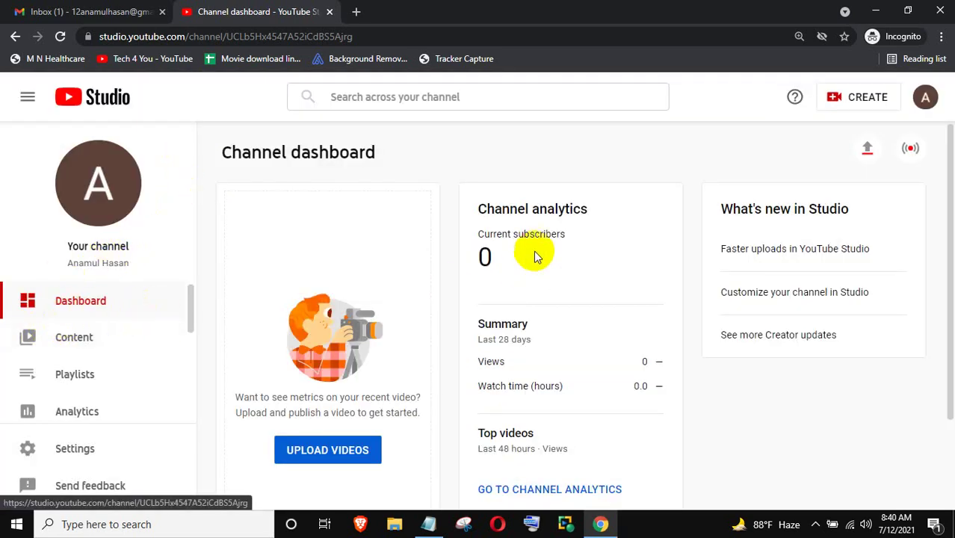
{"action": "scroll", "coordinate": [535, 250], "scroll_direction": "down", "scroll_amount": 2}
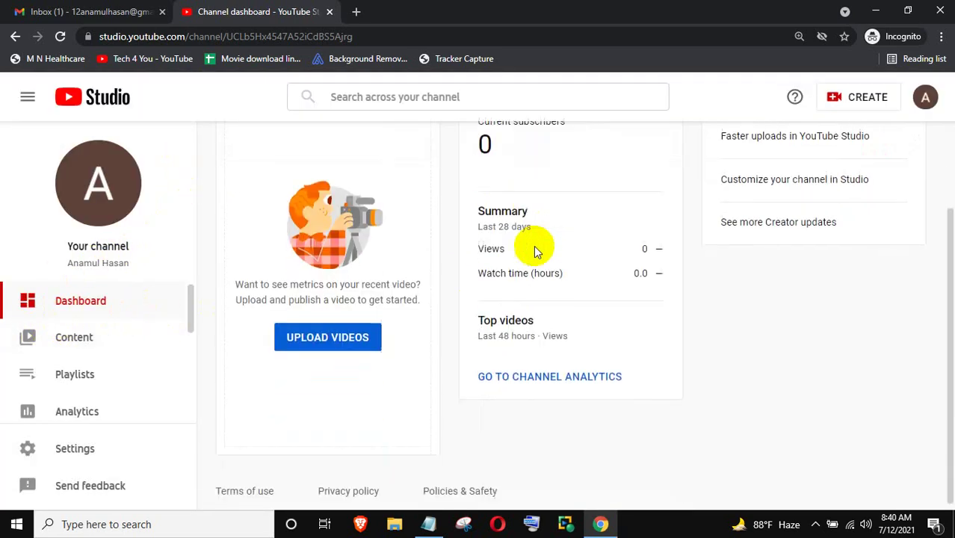
{"action": "left_click", "coordinate": [82, 346]}
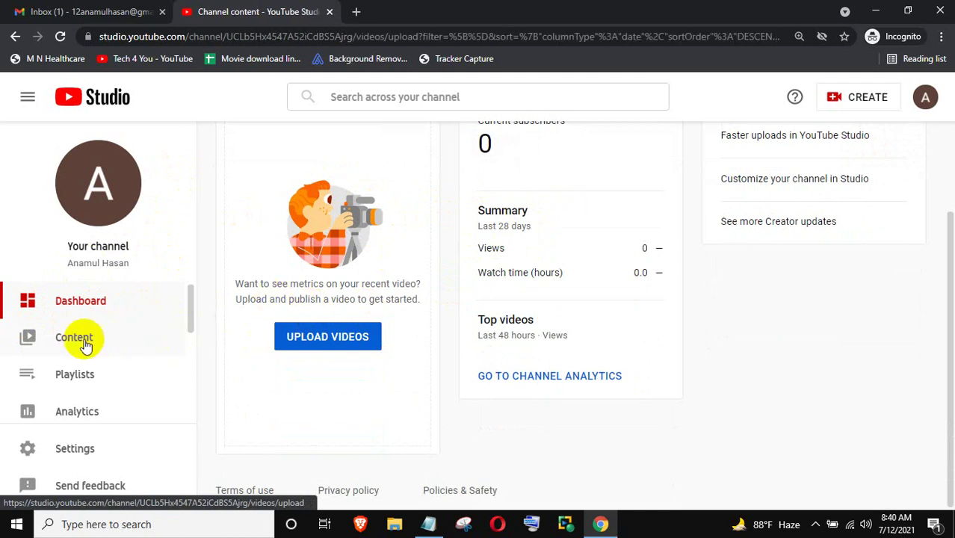
- View the channel's Content page, then its empty Playlists page
{"action": "left_click", "coordinate": [75, 340]}
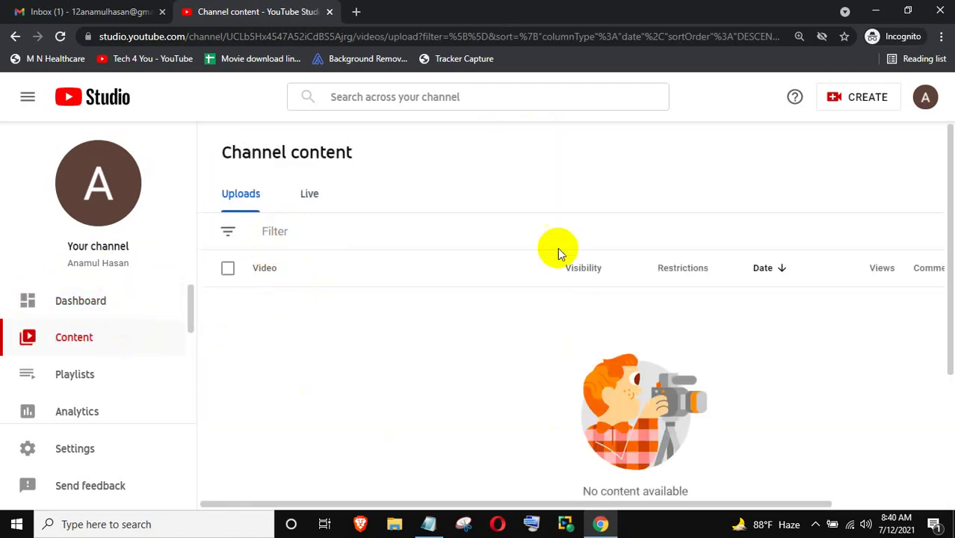
{"action": "left_click", "coordinate": [61, 383]}
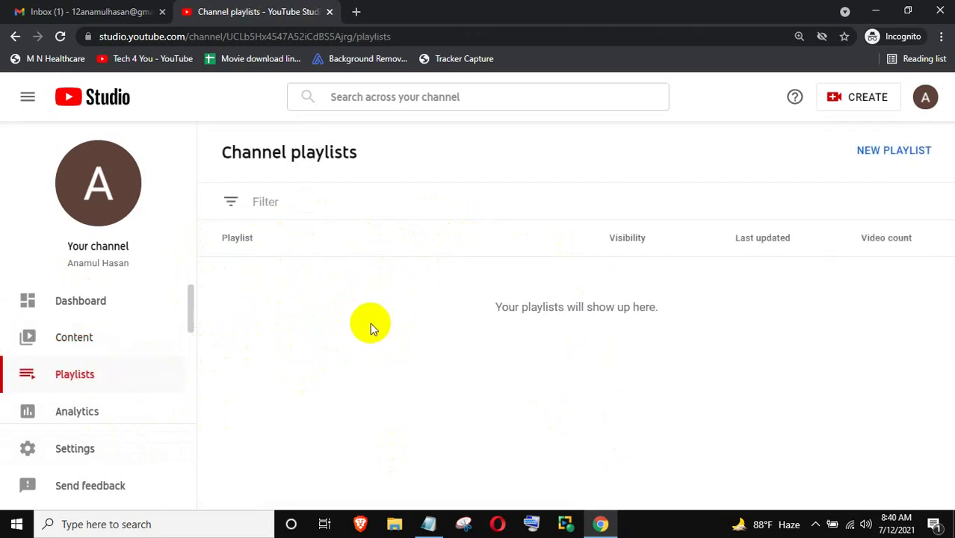
{"action": "scroll", "coordinate": [105, 362], "scroll_direction": "down", "scroll_amount": 1}
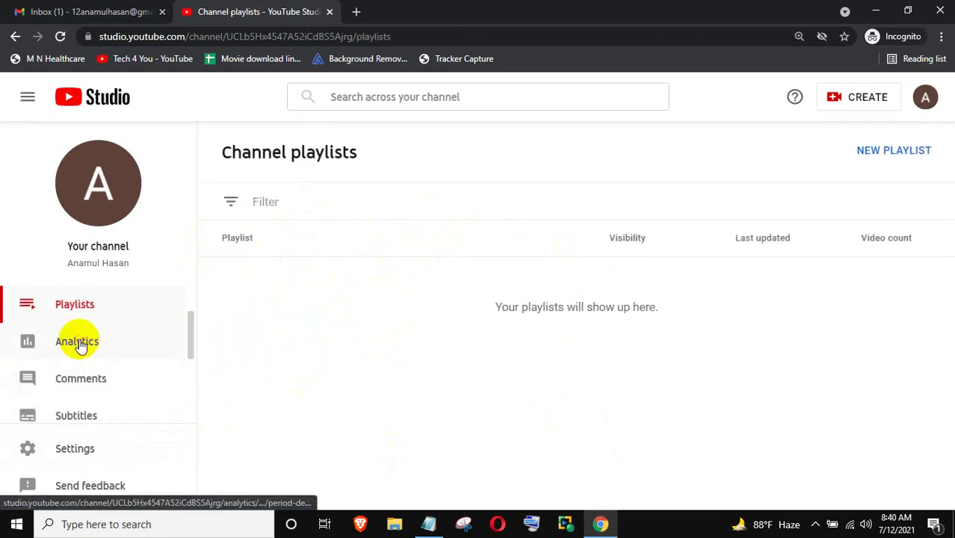
- Review the Channel analytics overview, then move on to Comments & mentions
{"action": "left_click", "coordinate": [157, 348]}
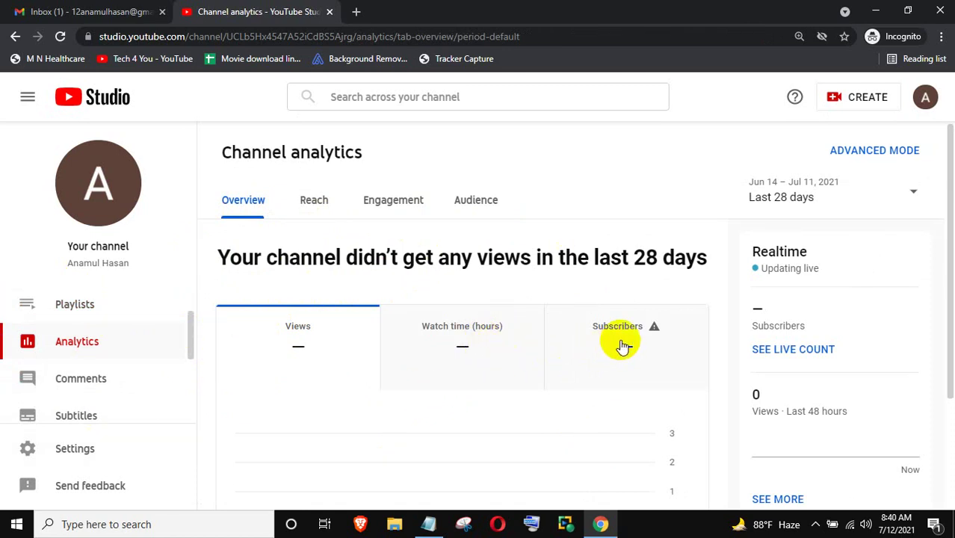
{"action": "mouse_move", "coordinate": [618, 341]}
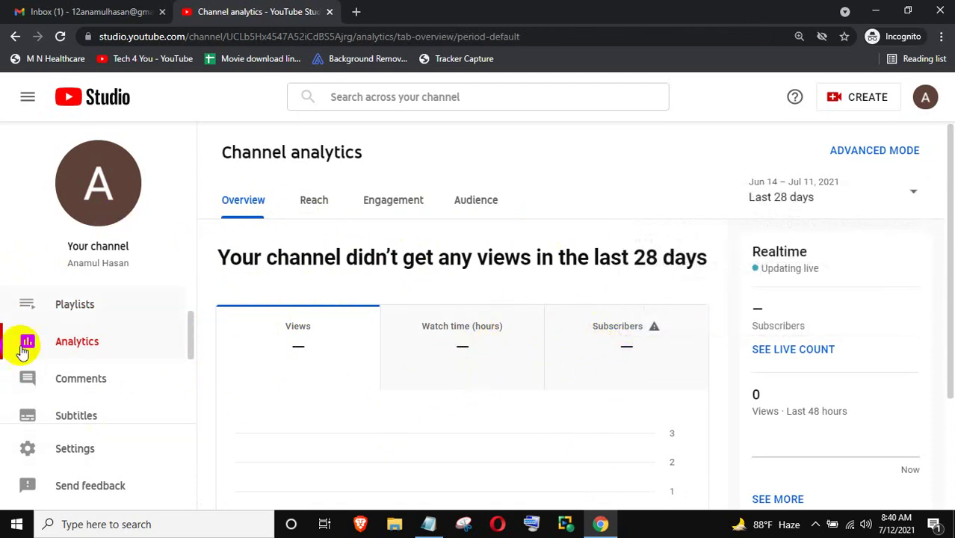
{"action": "left_click", "coordinate": [74, 392]}
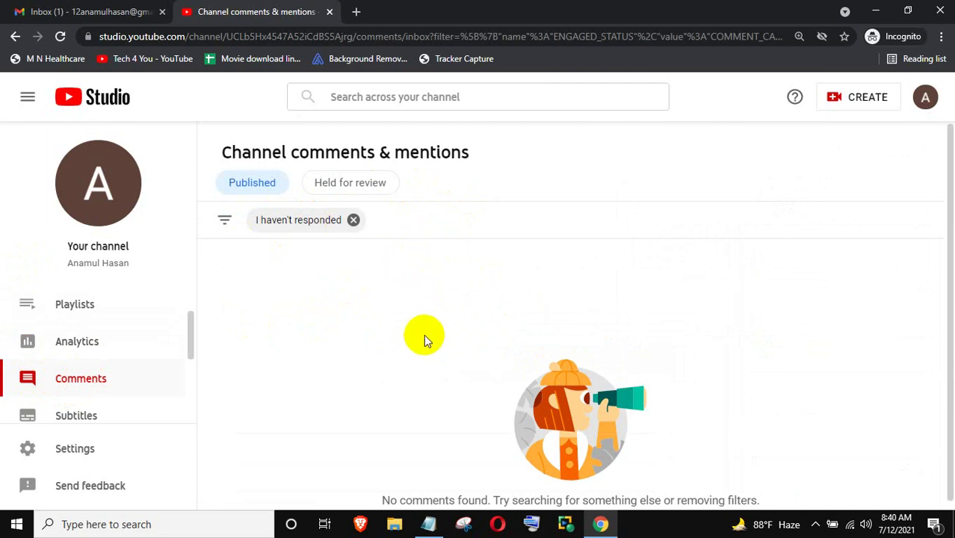
- Look over Comments & mentions and the empty Copyright page, then go to Monetization
{"action": "scroll", "coordinate": [82, 385], "scroll_direction": "down", "scroll_amount": 2}
{"action": "scroll", "coordinate": [75, 317], "scroll_direction": "up", "scroll_amount": 1}
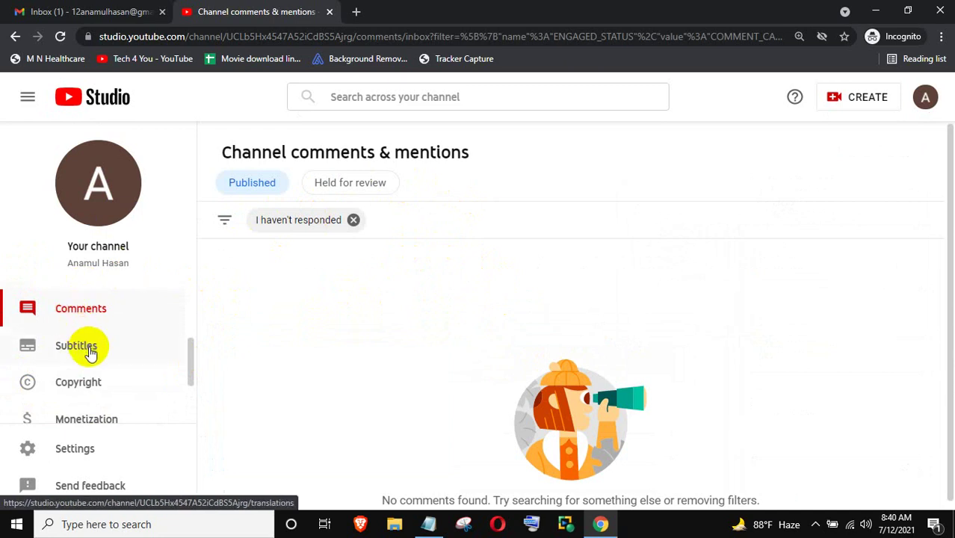
{"action": "left_click", "coordinate": [91, 381]}
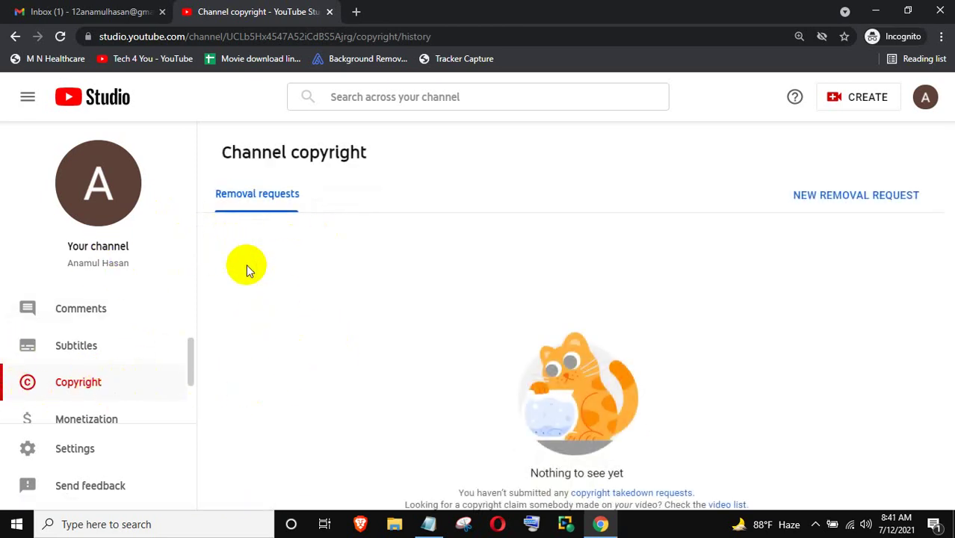
{"action": "scroll", "coordinate": [96, 325], "scroll_direction": "down", "scroll_amount": 1}
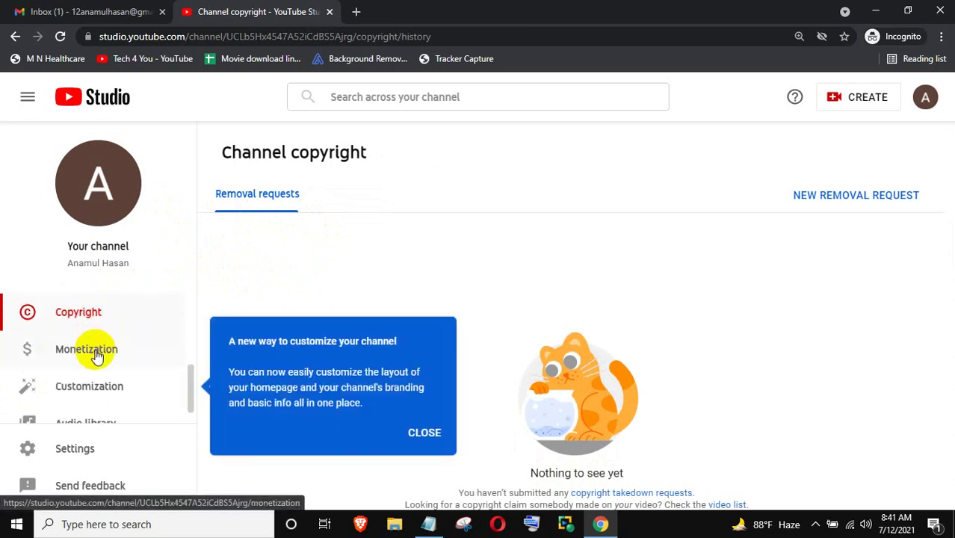
{"action": "left_click", "coordinate": [97, 356]}
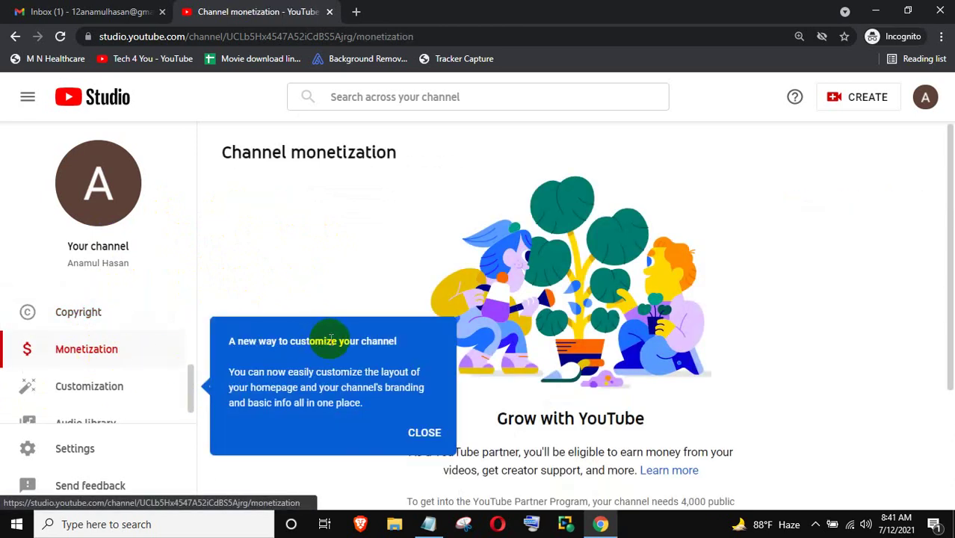
- Close the customization tip and highlight the 12-month, 1,000-subscriber and 4,000-watch-hour requirements
{"action": "left_click", "coordinate": [425, 432]}
{"action": "scroll", "coordinate": [434, 307], "scroll_direction": "down", "scroll_amount": 2}
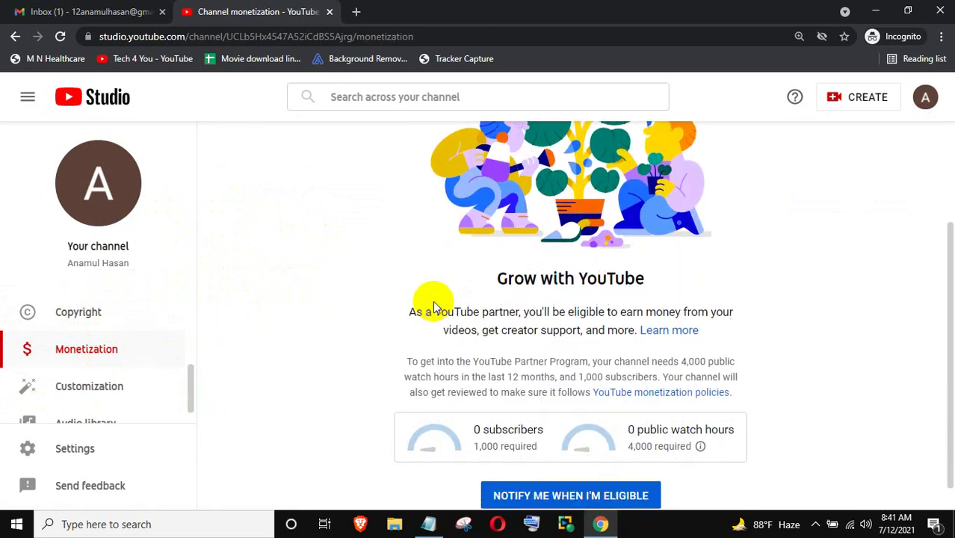
{"action": "scroll", "coordinate": [429, 305], "scroll_direction": "down", "scroll_amount": 1}
{"action": "double_click", "coordinate": [514, 351]}
{"action": "left_click_drag", "start_coordinate": [578, 350], "coordinate": [669, 349]}
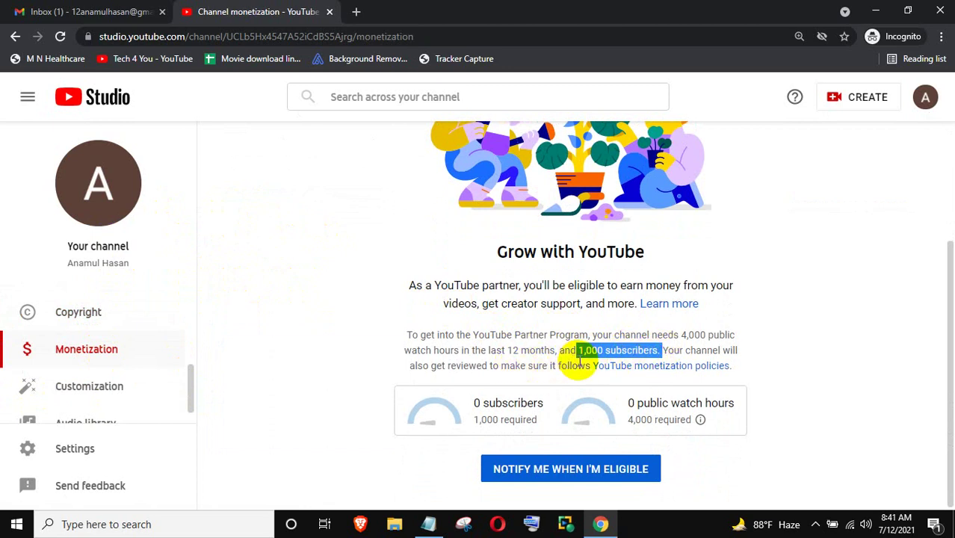
{"action": "left_click_drag", "start_coordinate": [680, 335], "coordinate": [740, 338]}
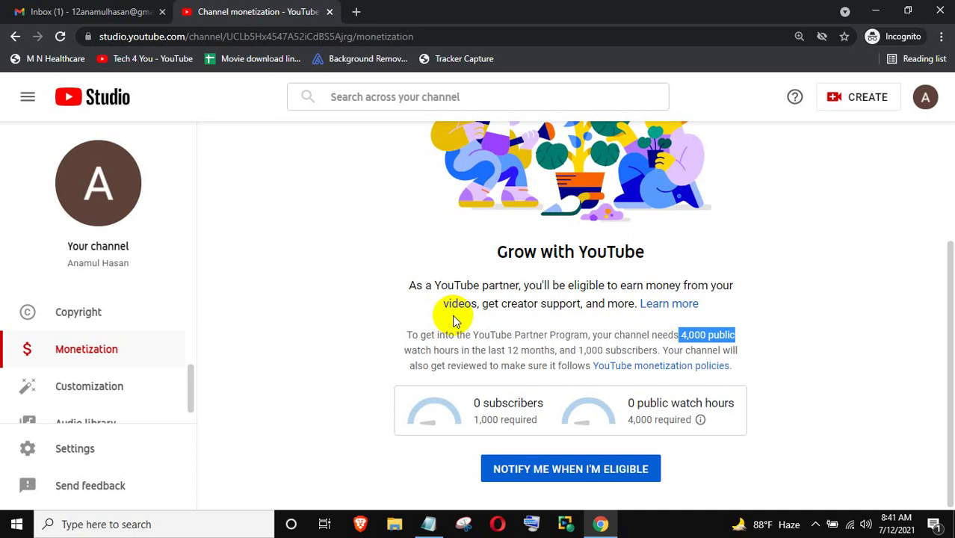
{"action": "scroll", "coordinate": [189, 370], "scroll_direction": "down", "scroll_amount": 1}
- Scroll through the Customization Layout settings, then go to the Audio library of free tracks
{"action": "left_click", "coordinate": [119, 374]}
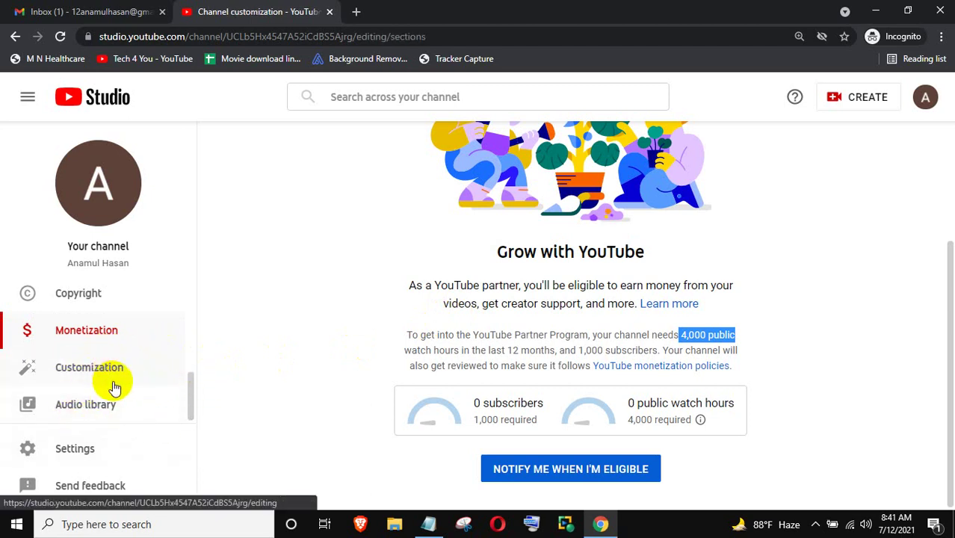
{"action": "scroll", "coordinate": [373, 297], "scroll_direction": "down", "scroll_amount": 2}
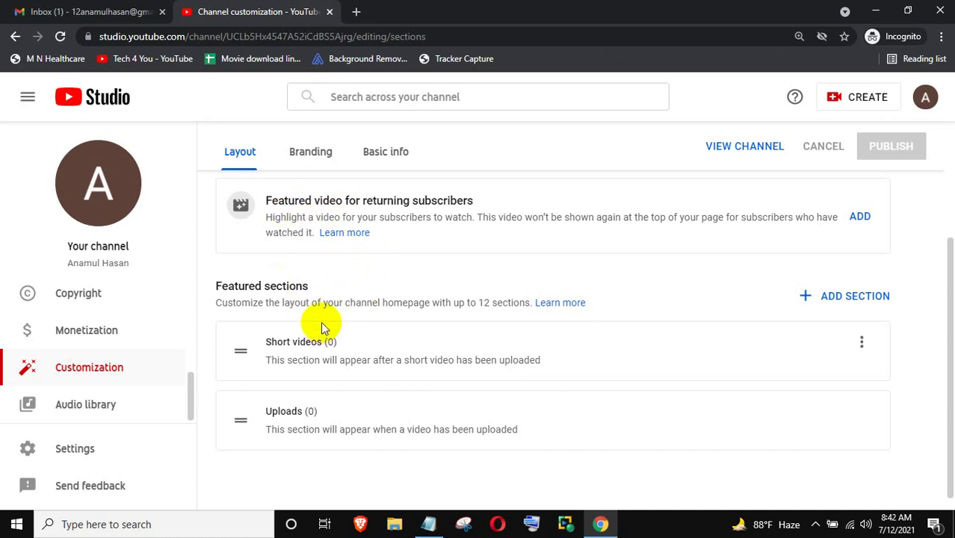
{"action": "left_click", "coordinate": [141, 409]}
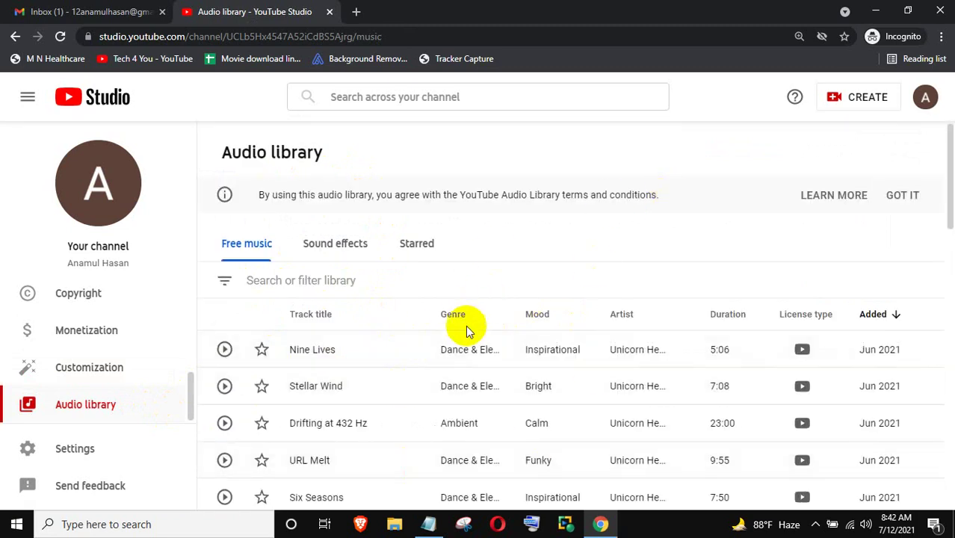
{"action": "left_click", "coordinate": [64, 452]}
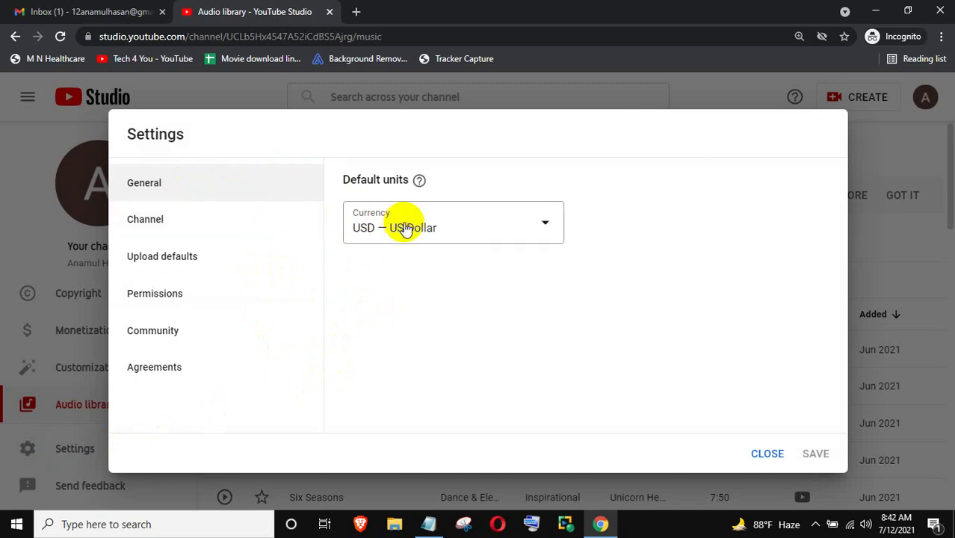
{"action": "left_click", "coordinate": [172, 234]}
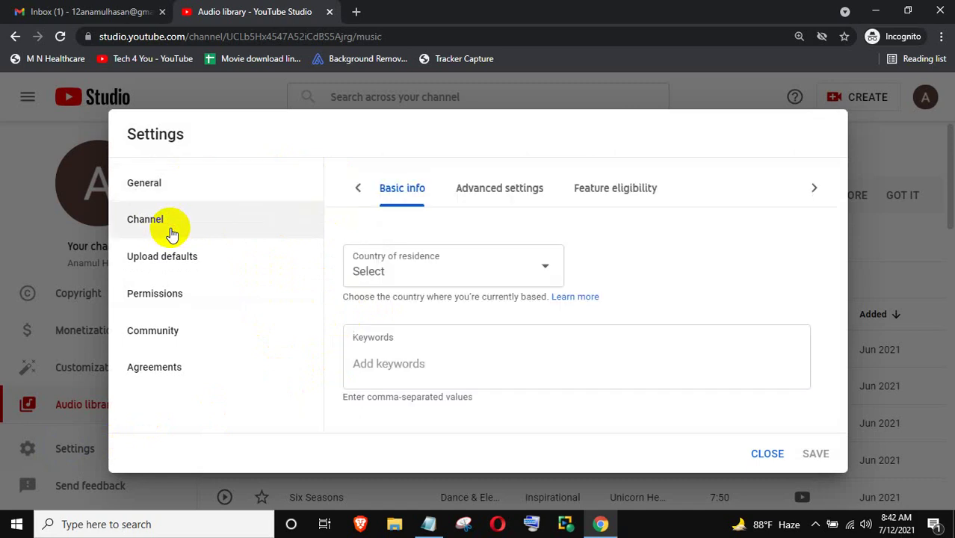
{"action": "left_click", "coordinate": [172, 270]}
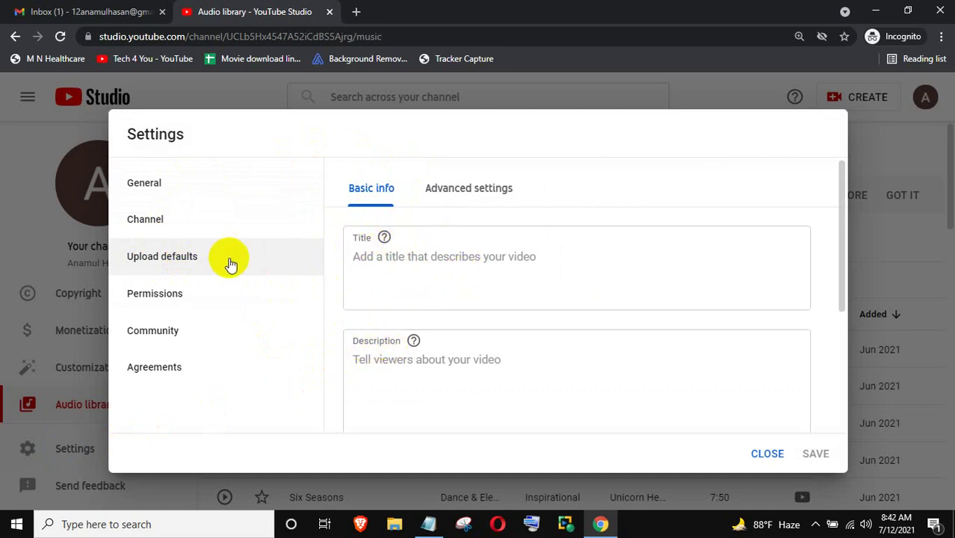
{"action": "left_click", "coordinate": [192, 301]}
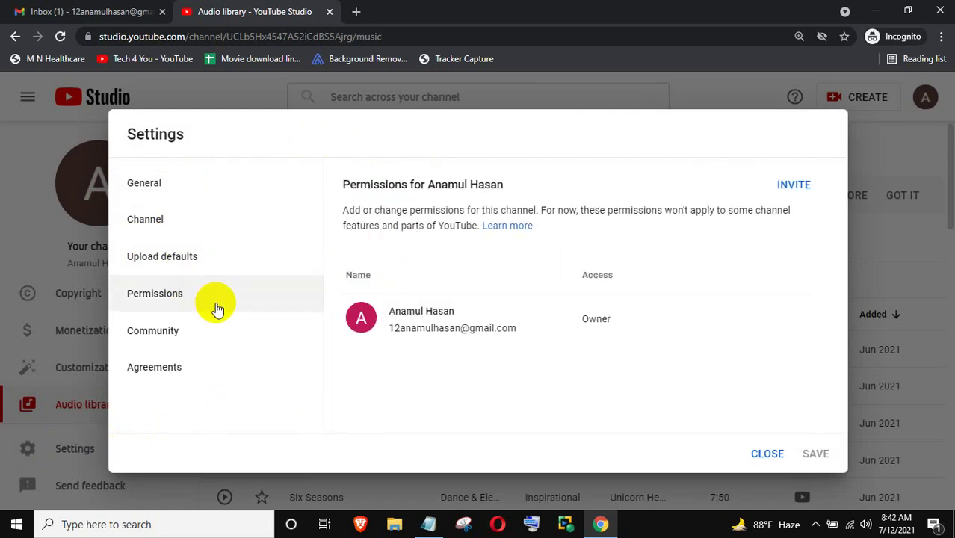
{"action": "left_click_drag", "start_coordinate": [558, 326], "coordinate": [369, 337]}
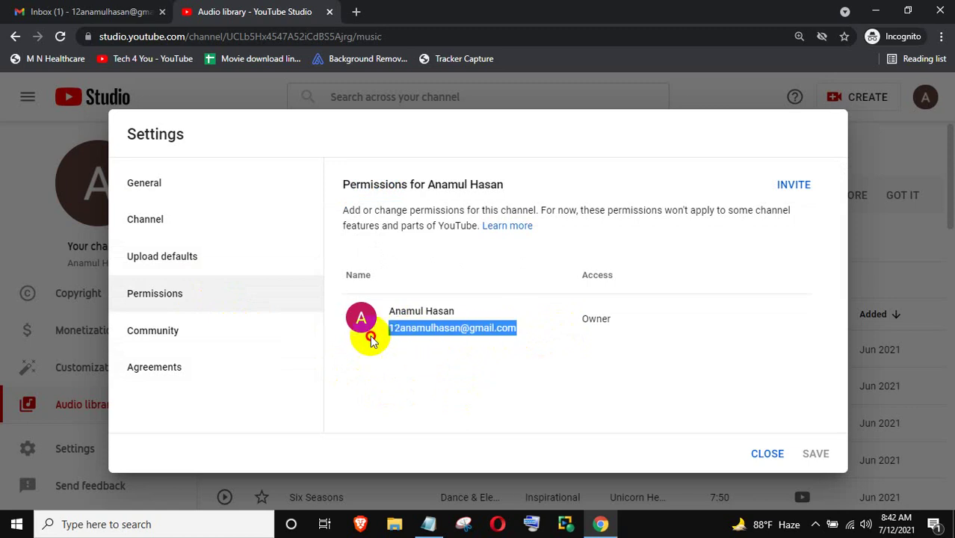
{"action": "double_click", "coordinate": [597, 318]}
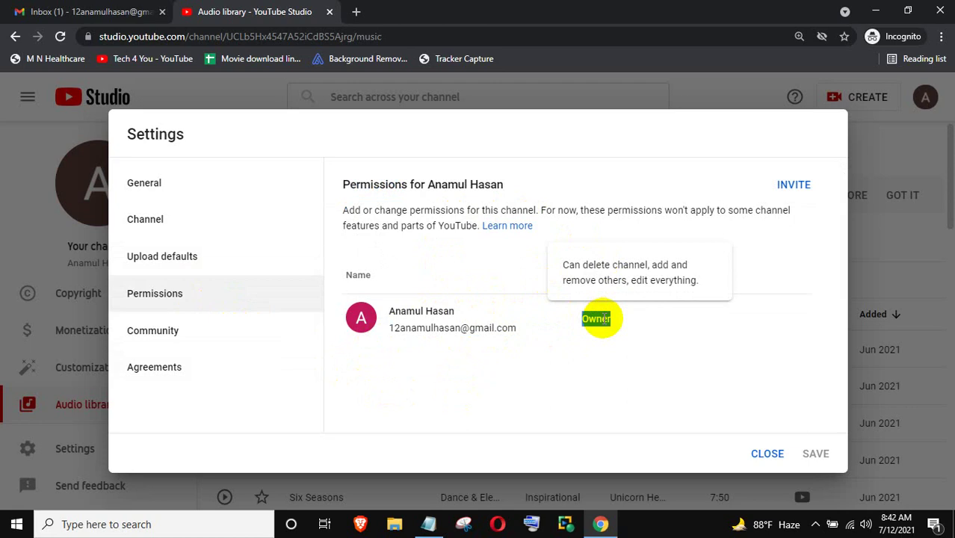
{"action": "left_click", "coordinate": [174, 334]}
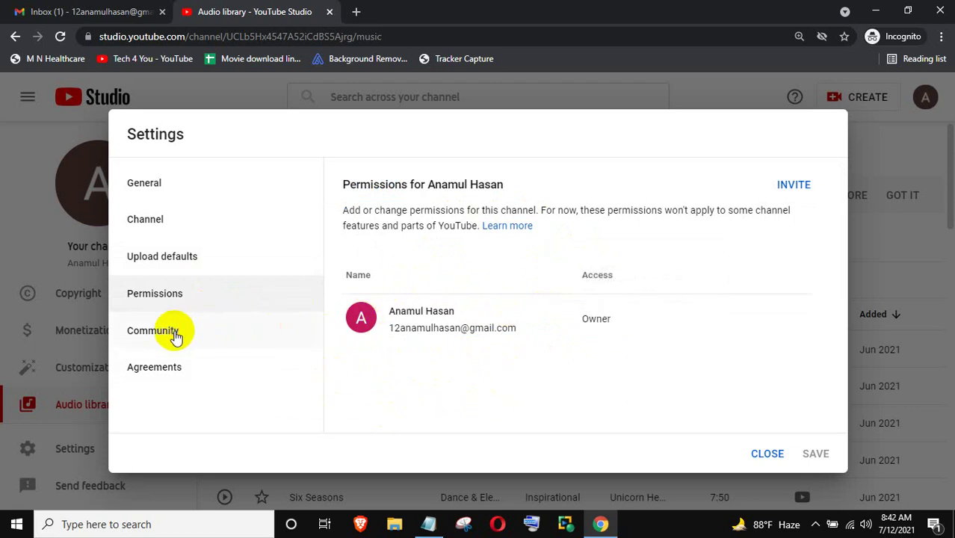
{"action": "left_click", "coordinate": [190, 376]}
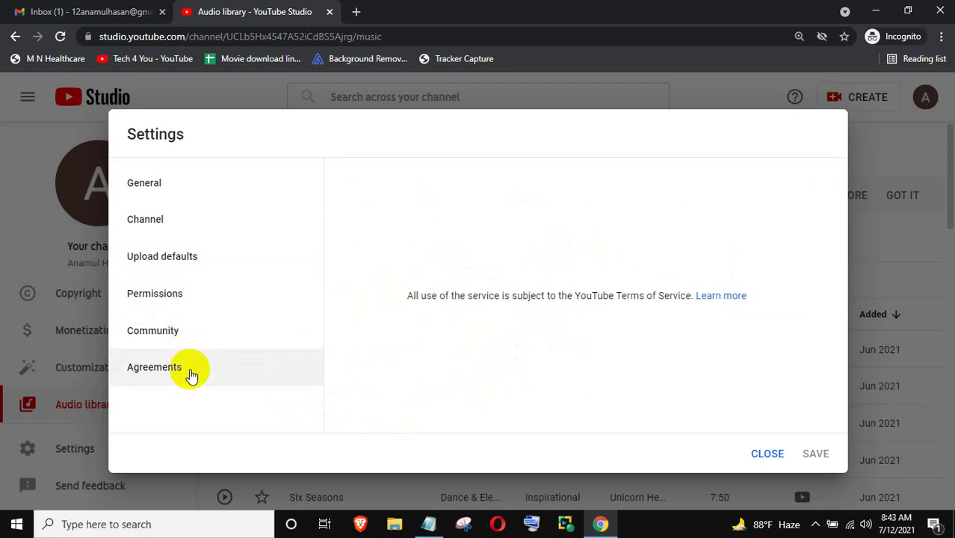
{"action": "left_click", "coordinate": [767, 454]}
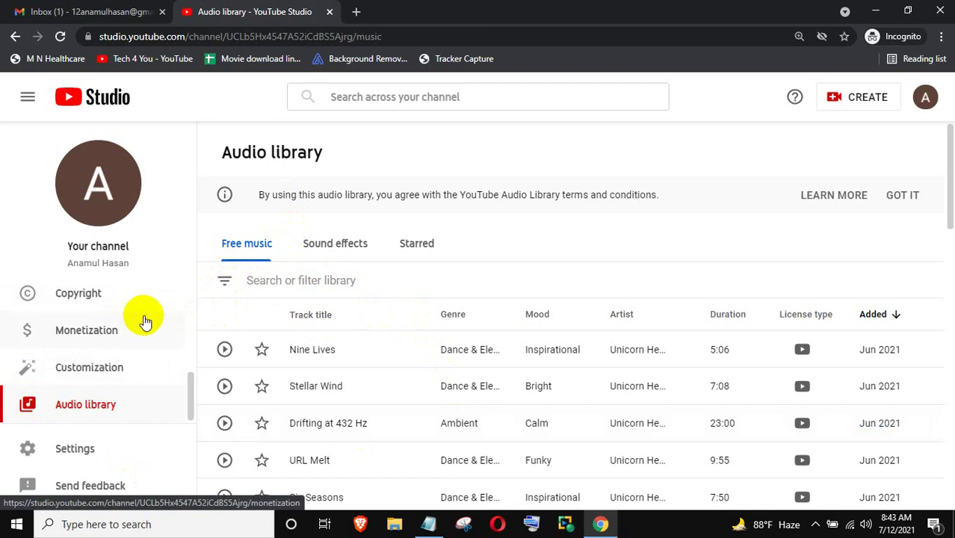
{"action": "scroll", "coordinate": [145, 321], "scroll_direction": "up", "scroll_amount": 3}
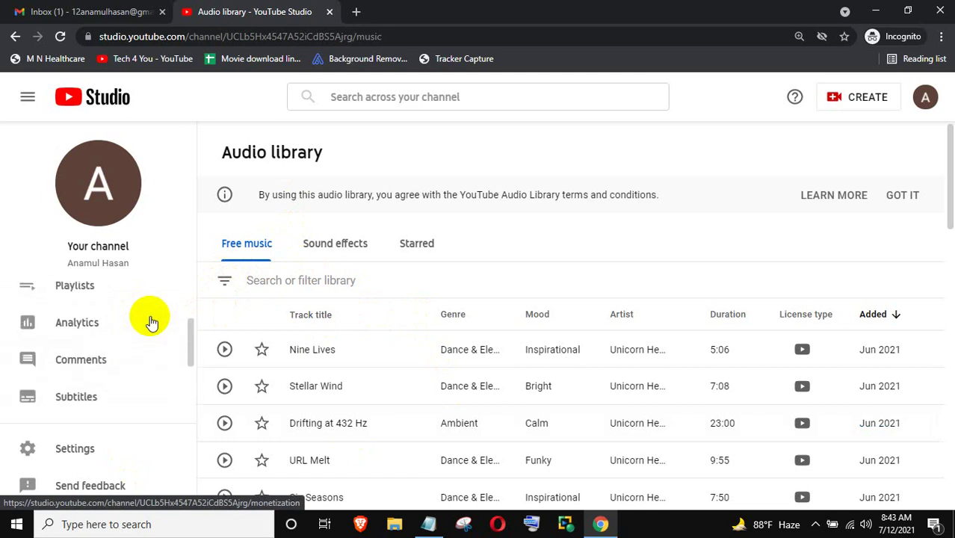